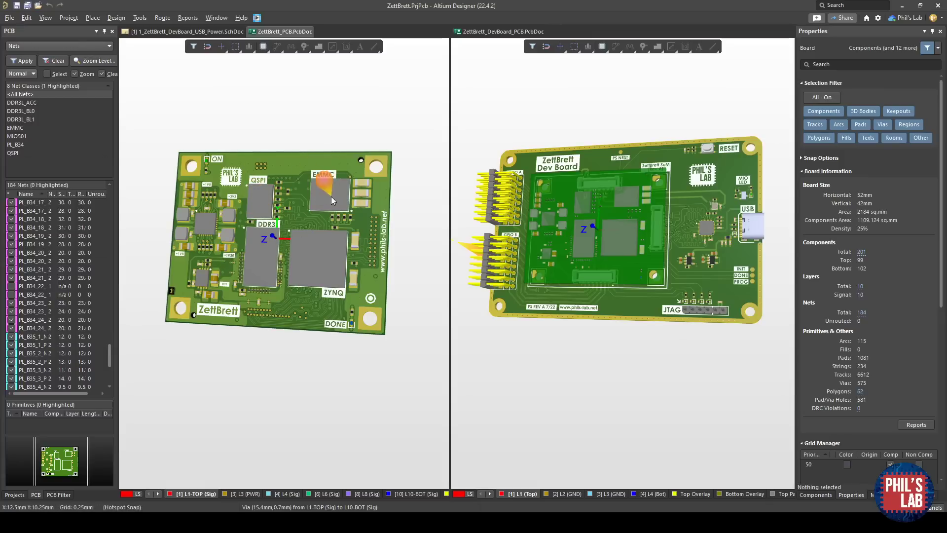
Inspect both sides of the ZettBrett module and the ZettBrett Dev Board's USB area in the 3D PCB views.
right_drag(270, 307, 246, 375)
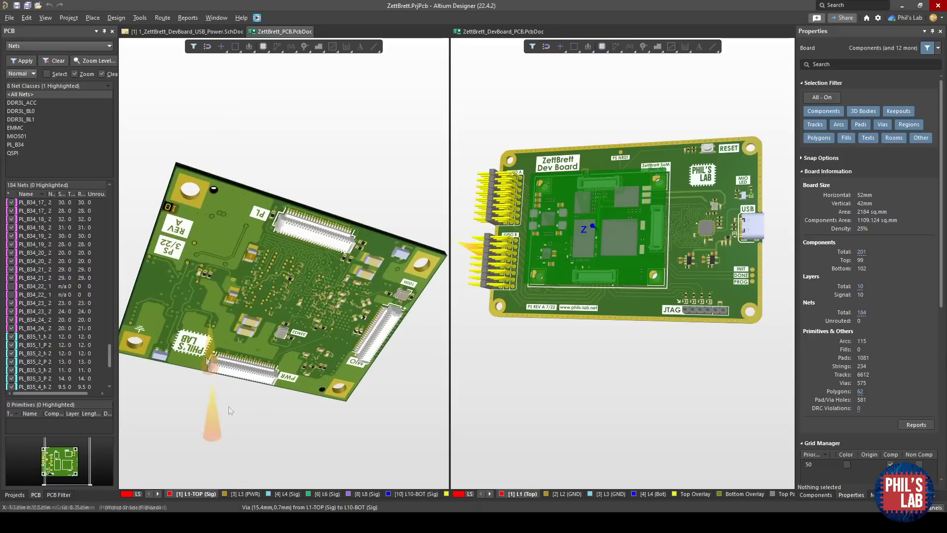
shift+right_drag(316, 257, 289, 270)
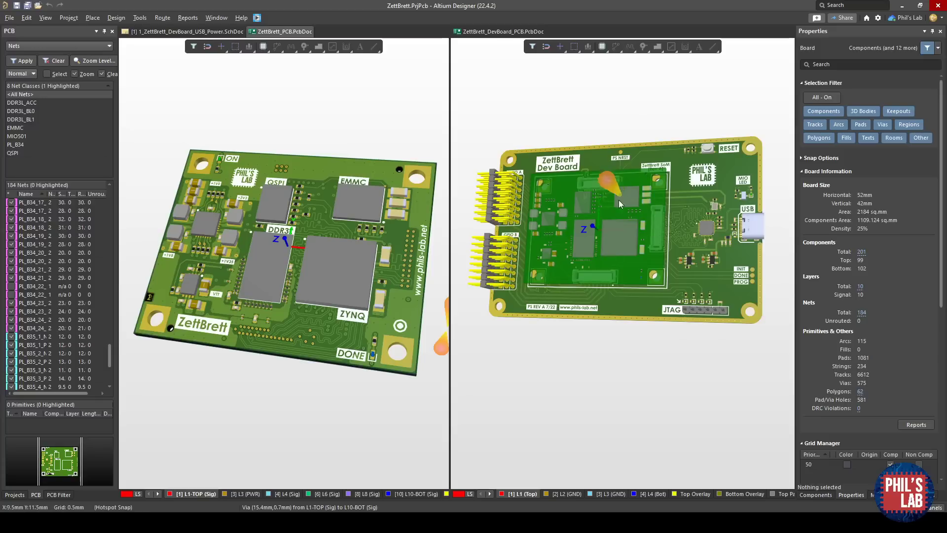
right_drag(592, 283, 606, 262)
ctrl+scroll(619, 262, up, 3)
ctrl+scroll(593, 266, up, 1)
ctrl+scroll(604, 258, down, 2)
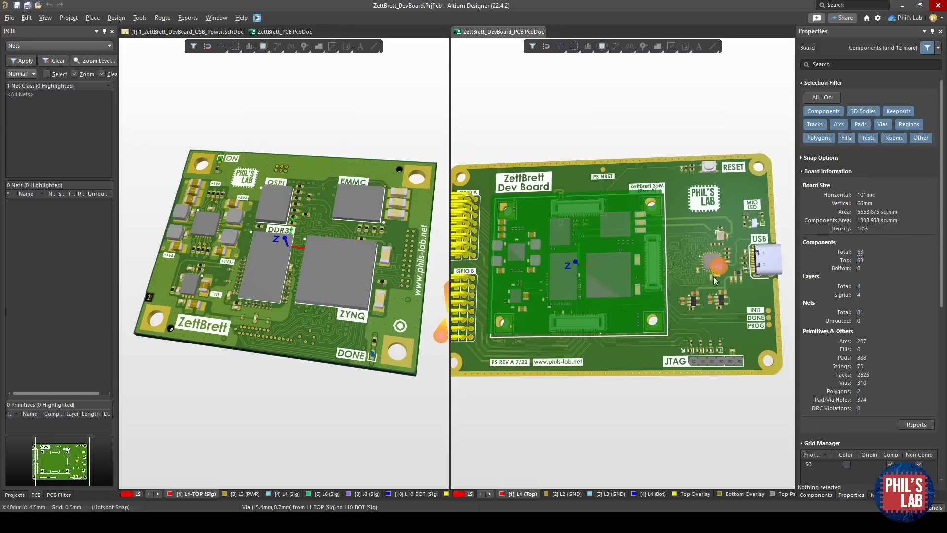
shift+right_drag(388, 287, 407, 417)
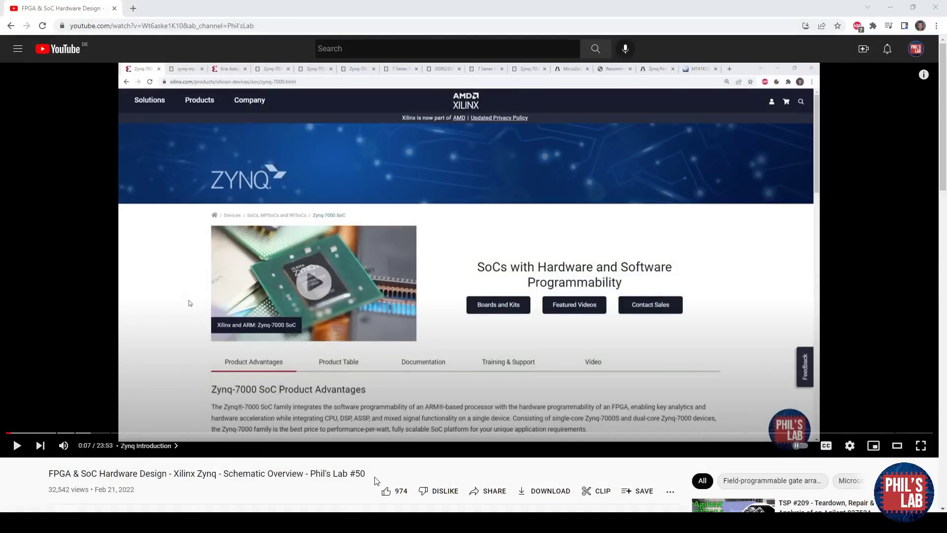
drag(365, 474, 310, 475)
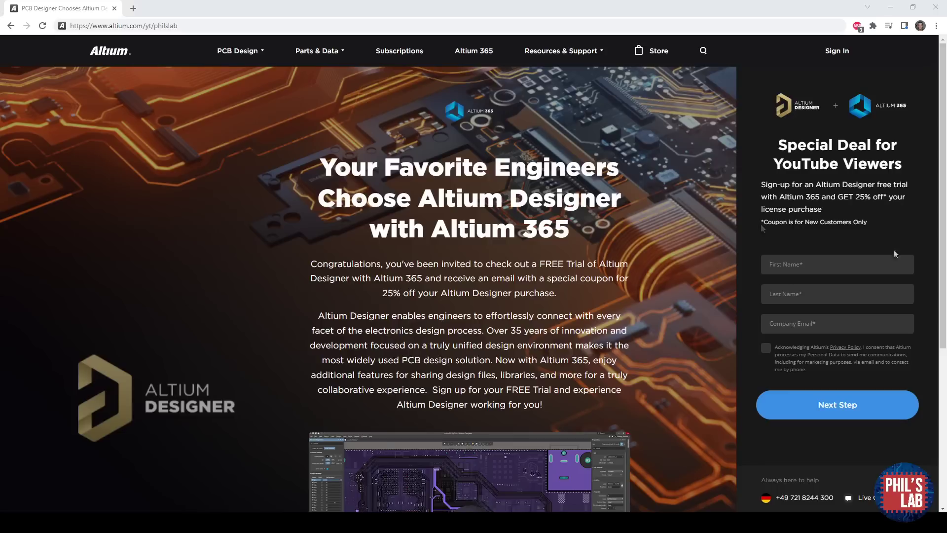
key(ctrl+l)
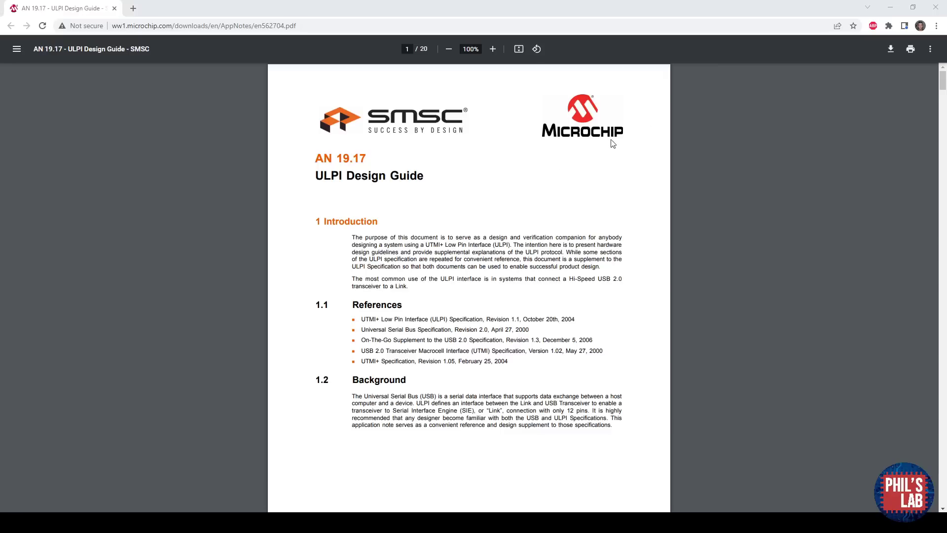
Read the ULPI Design Guide's overview, interface signal table, SoC-to-transceiver diagram and physical interconnect section.
drag(941, 80, 942, 84)
scroll(495, 231, down, 7)
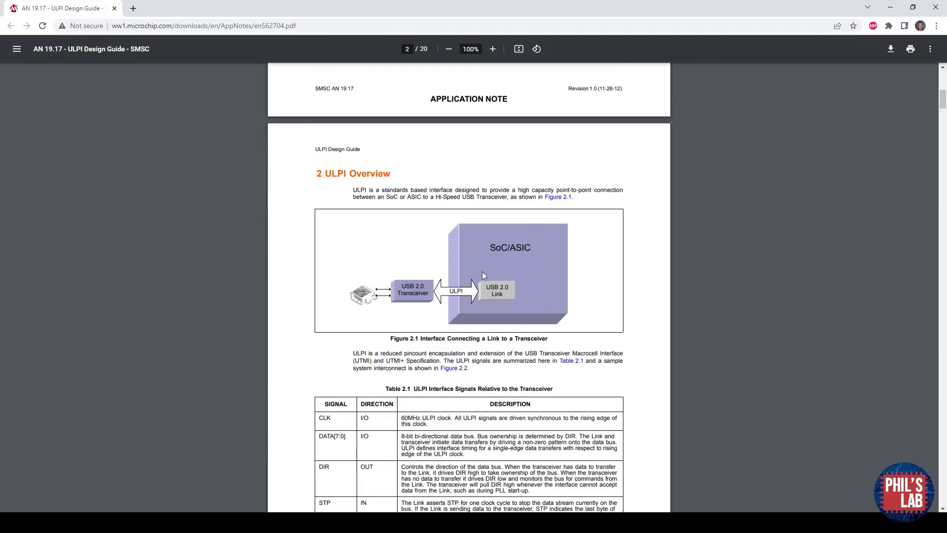
scroll(482, 275, down, 3)
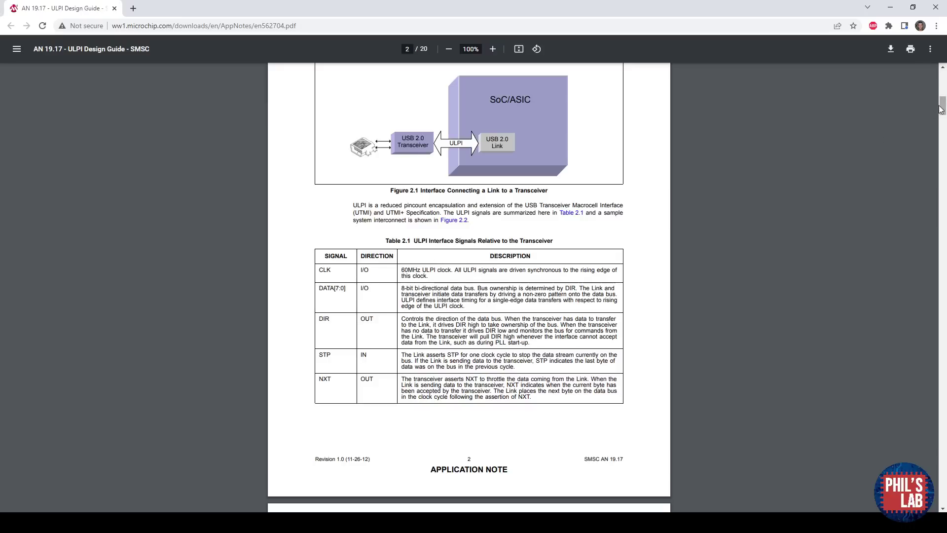
scroll(942, 109, down, 3)
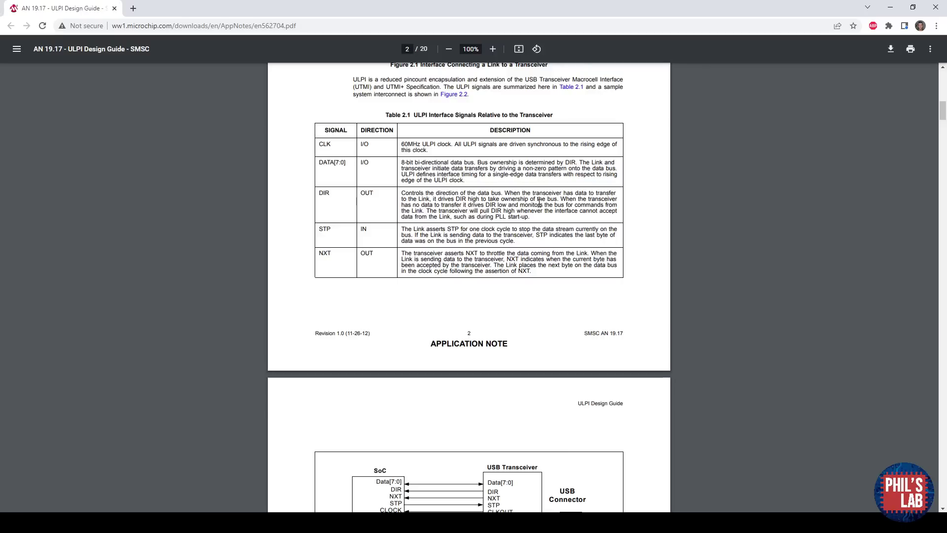
scroll(539, 203, down, 4)
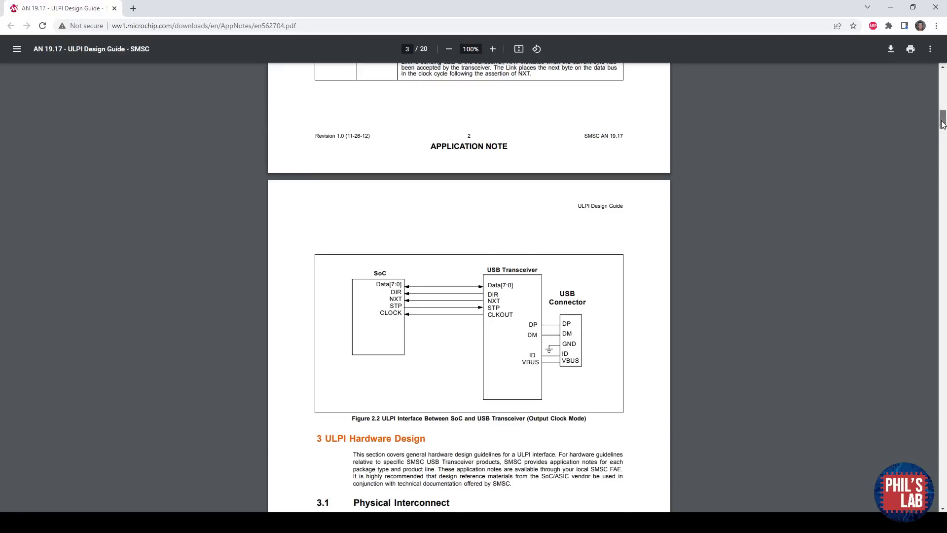
drag(942, 123, 942, 133)
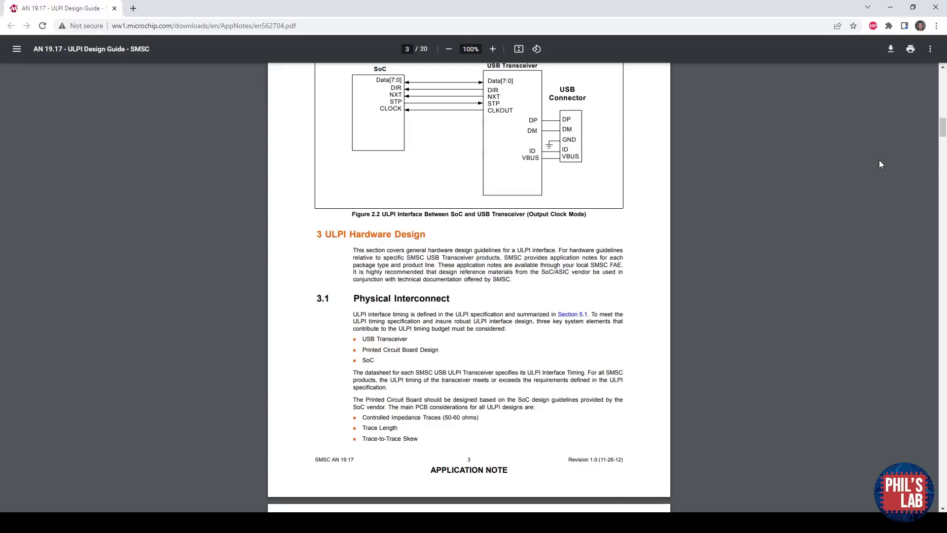
scroll(858, 194, down, 2)
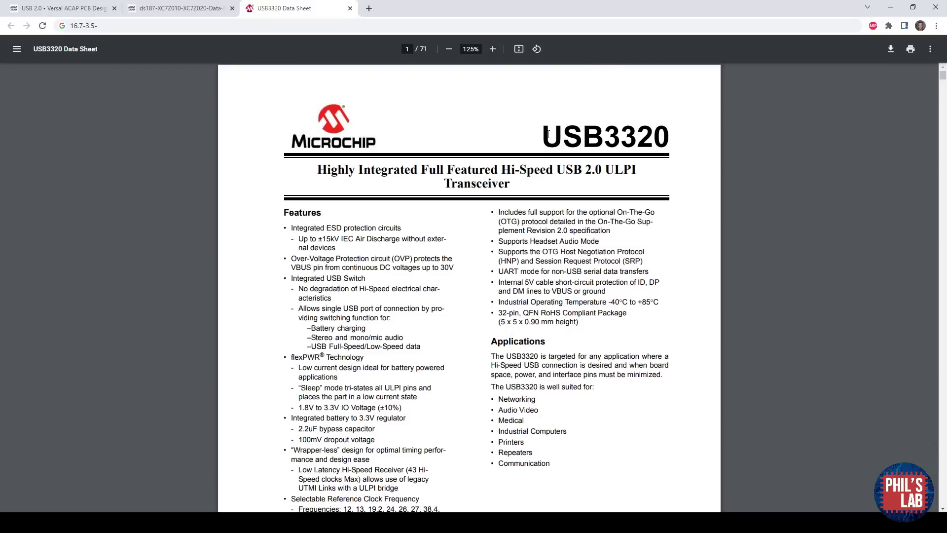
Examine the ULPI interface timing tables in the USB3320 data sheet and the Zynq-7000 DS187 data sheet, enlarging the latter to 125%.
drag(548, 134, 690, 141)
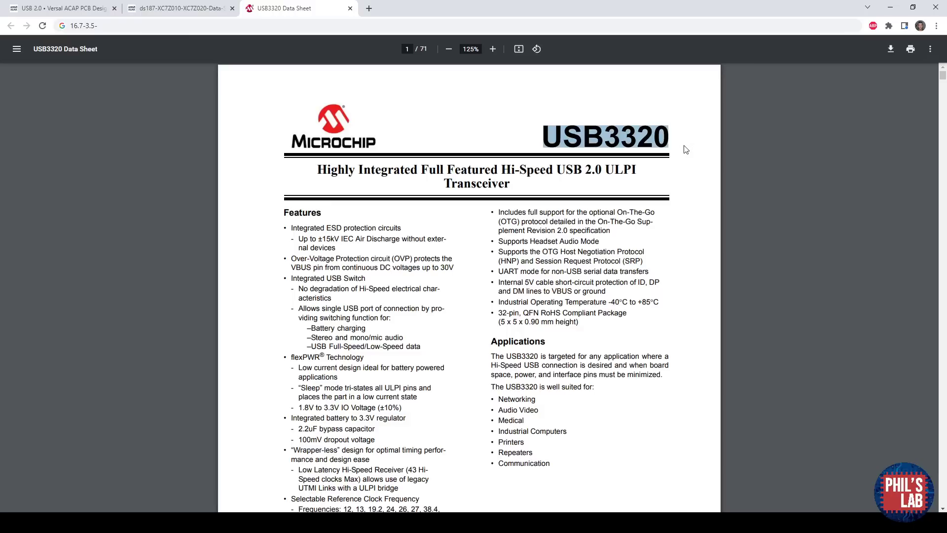
click(878, 101)
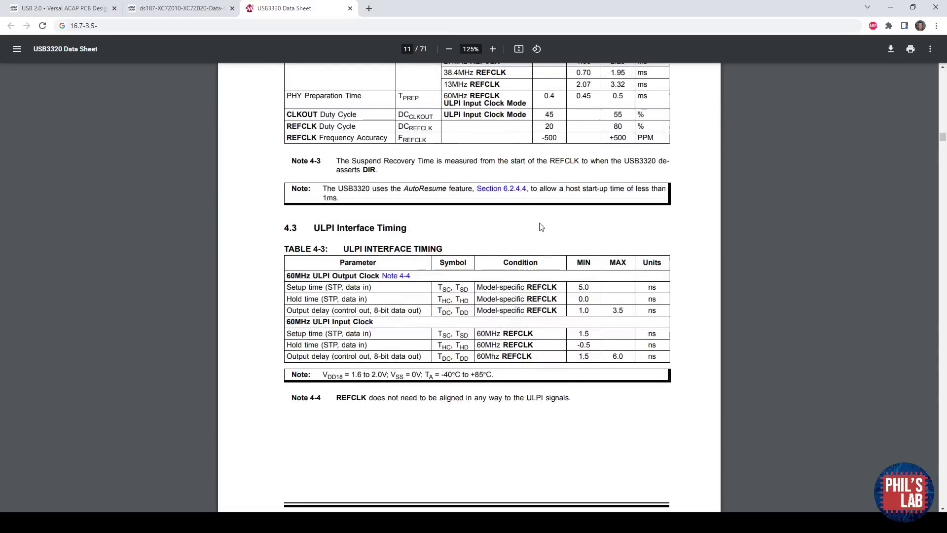
drag(312, 228, 417, 231)
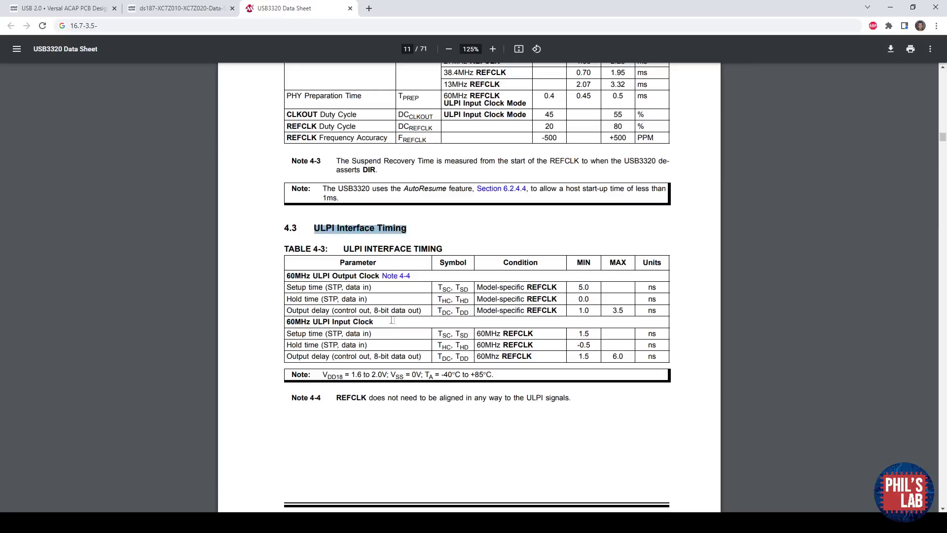
drag(313, 276, 380, 276)
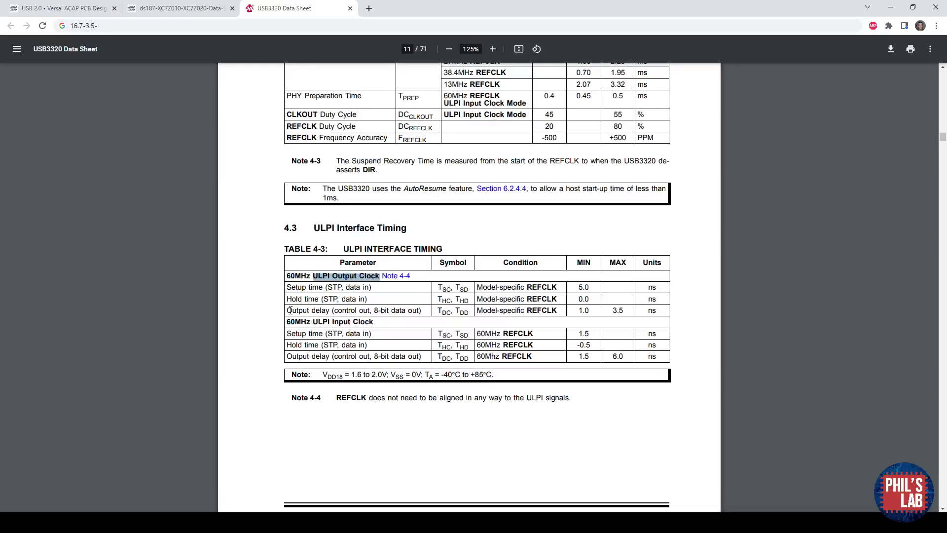
click(684, 285)
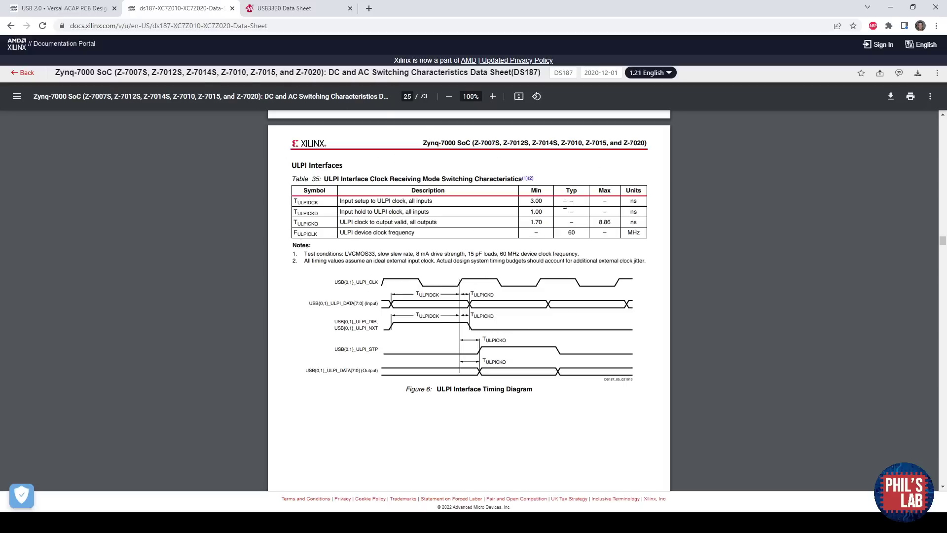
click(492, 96)
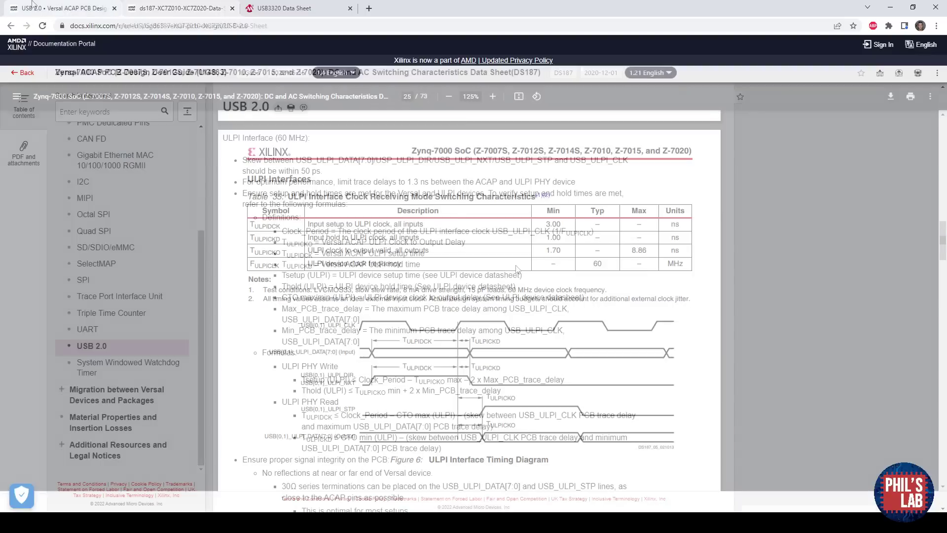
Review the 60 MHz ULPI interface guidelines and timing definitions in the USB 2.0 section of the Versal ACAP PCB Design User Guide.
click(32, 5)
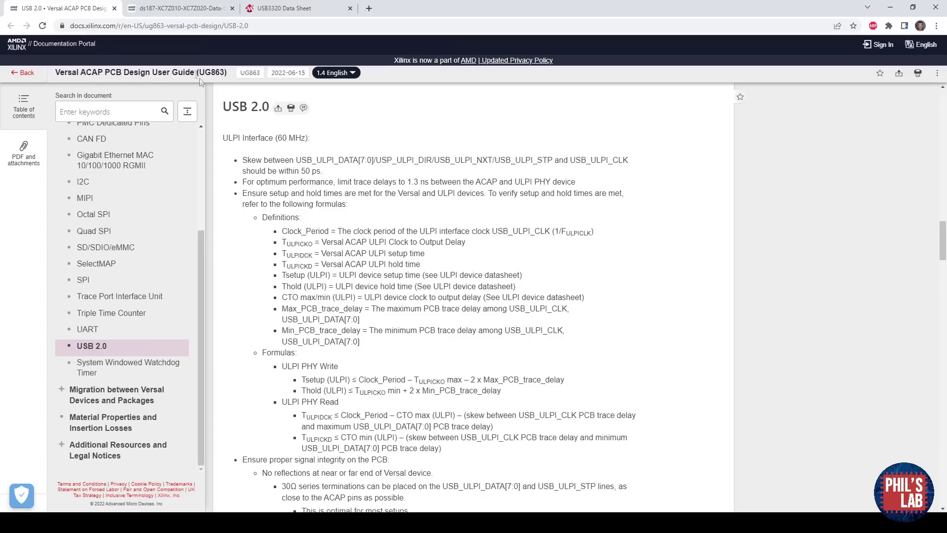
scroll(316, 123, down, 2)
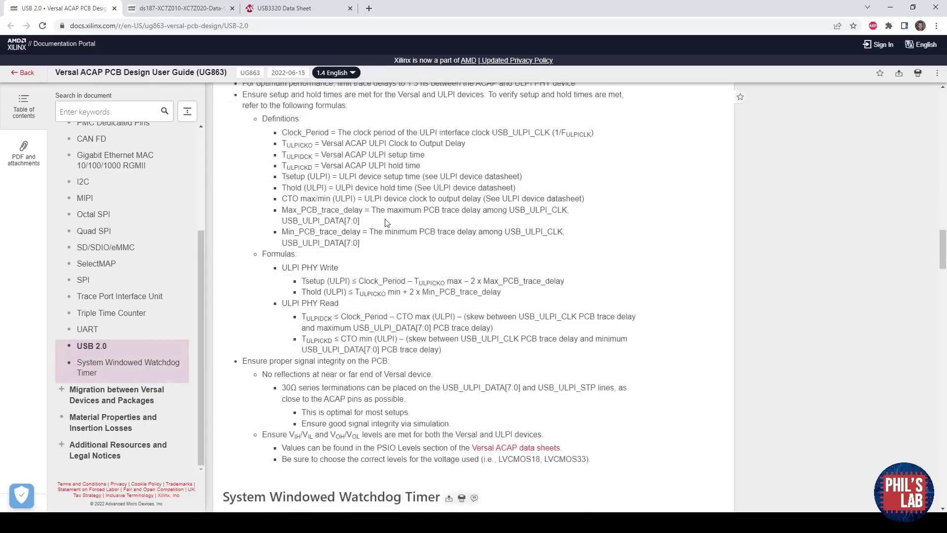
scroll(340, 131, up, 2)
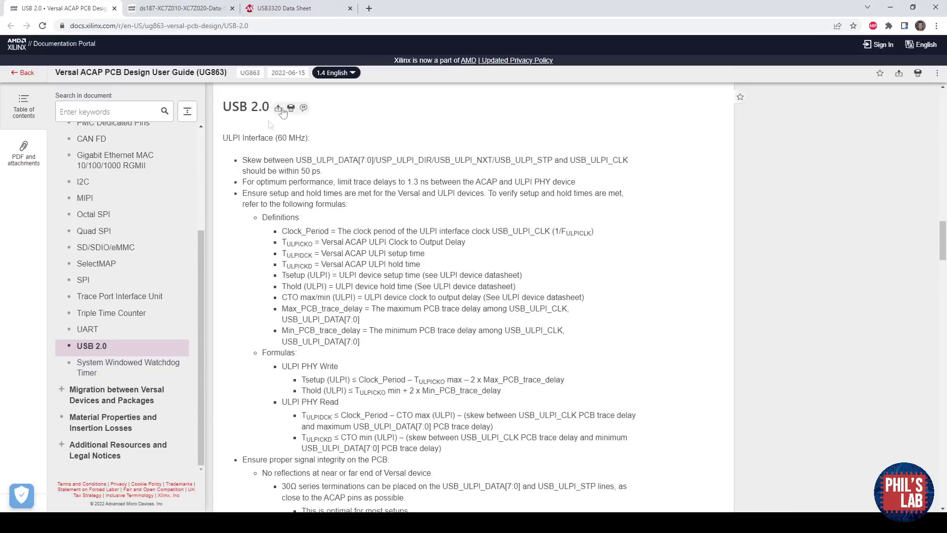
drag(223, 139, 301, 143)
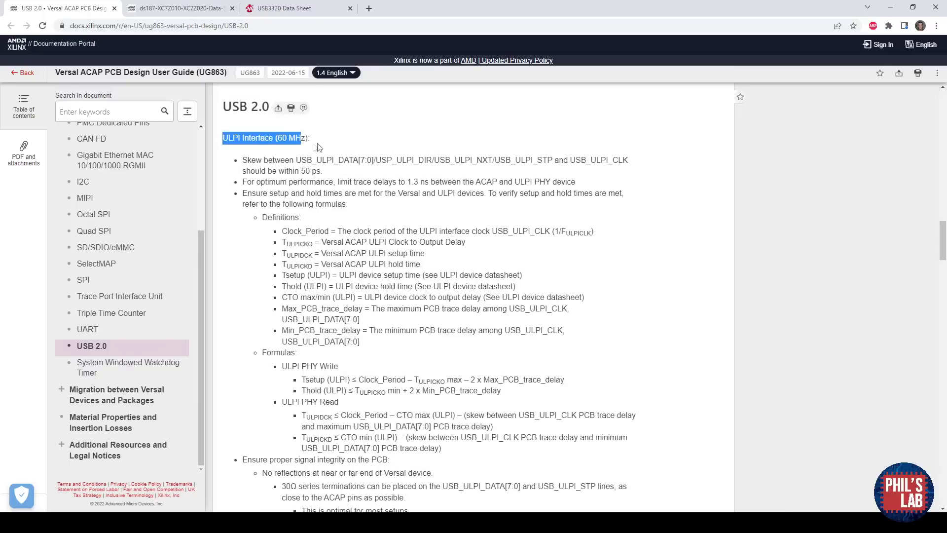
click(318, 147)
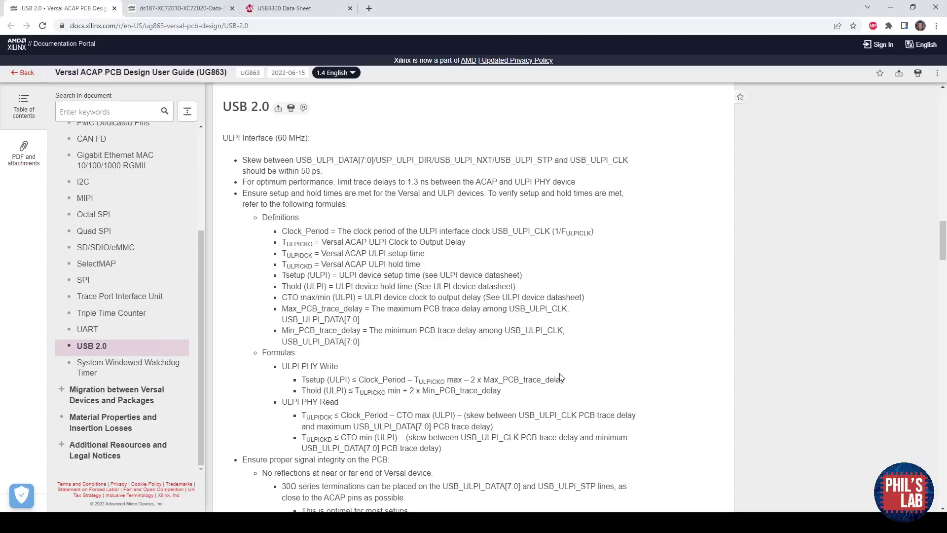
drag(478, 351, 285, 231)
Cross-check the Versal guide's ULPI timing definitions against the Zynq-7000 and USB3320 data sheet timing tables.
click(178, 8)
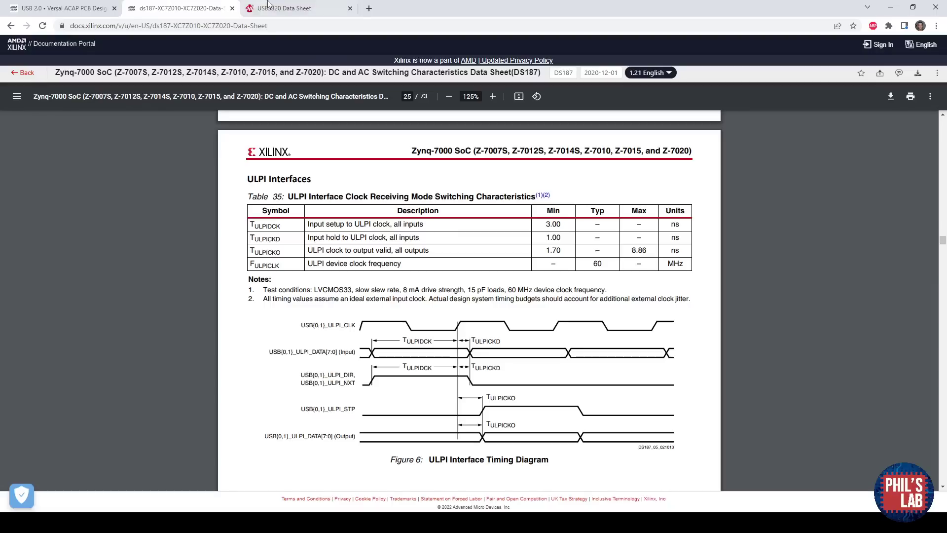
click(278, 8)
click(72, 5)
click(281, 235)
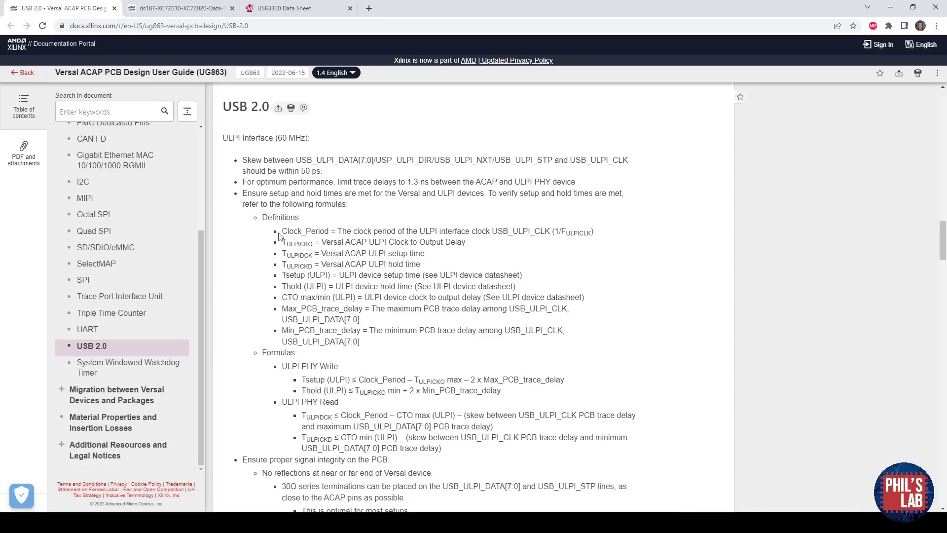
drag(289, 231, 330, 230)
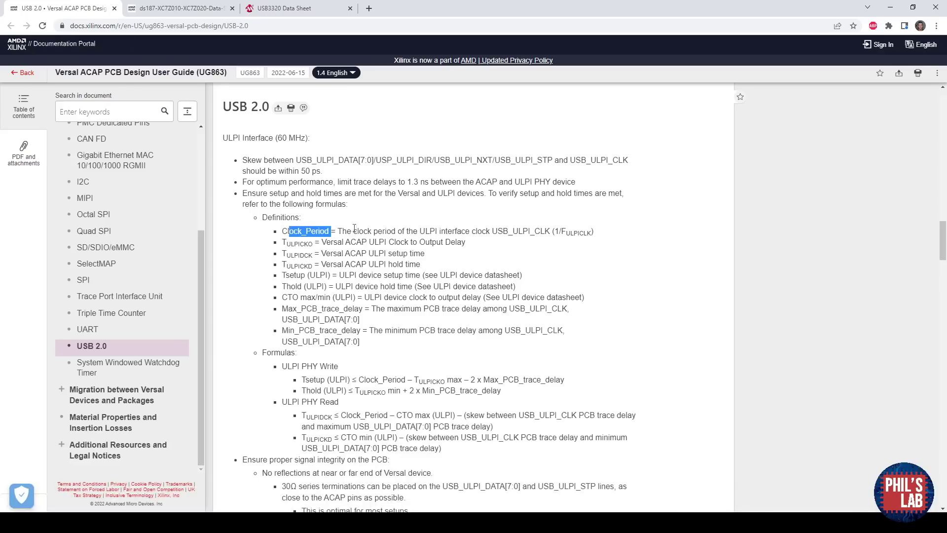
click(388, 216)
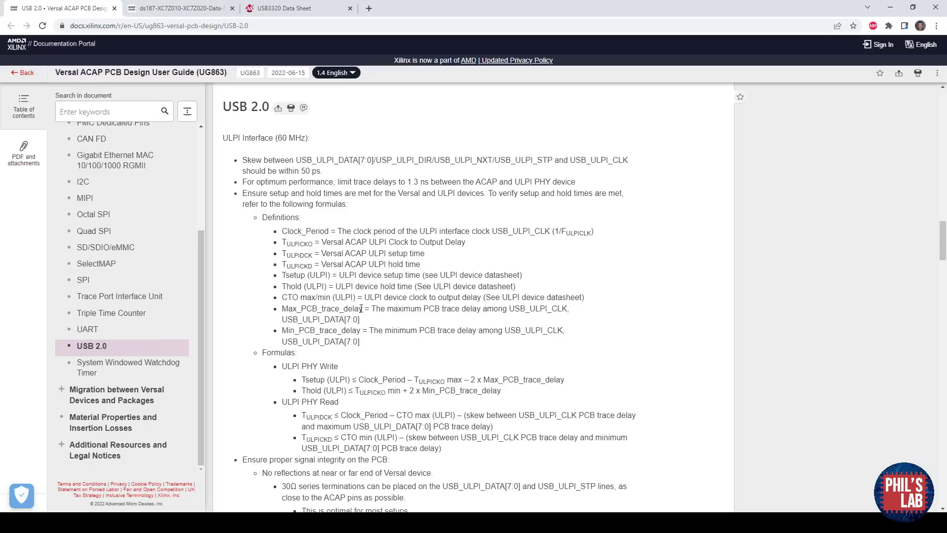
click(310, 6)
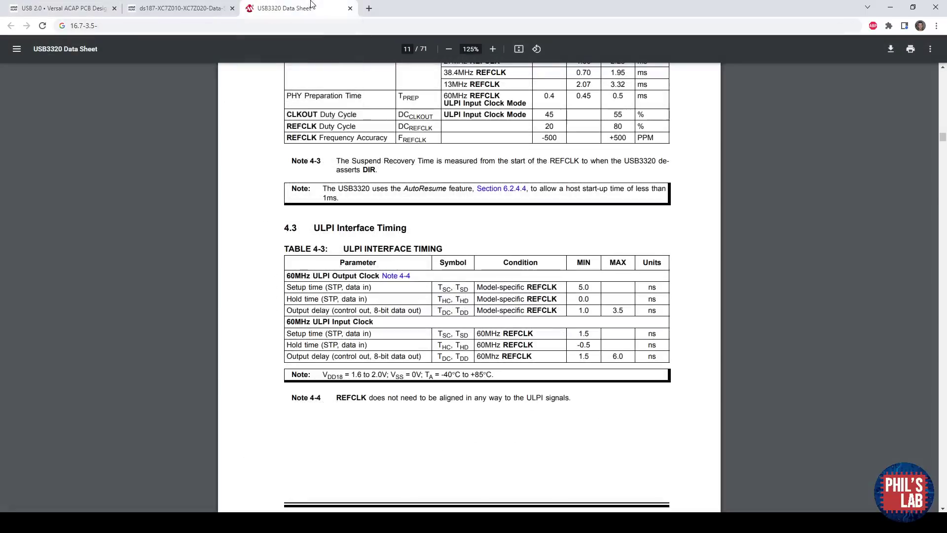
click(177, 8)
click(44, 5)
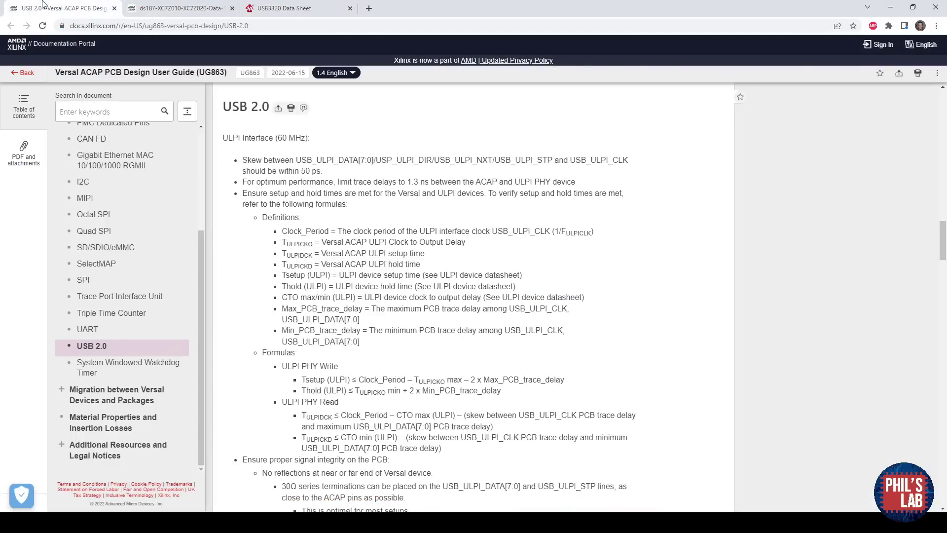
Examine the ULPI PHY Write and Read formulas in the Versal guide, highlighting the Max_PCB_trace_delay term.
scroll(346, 364, down, 1)
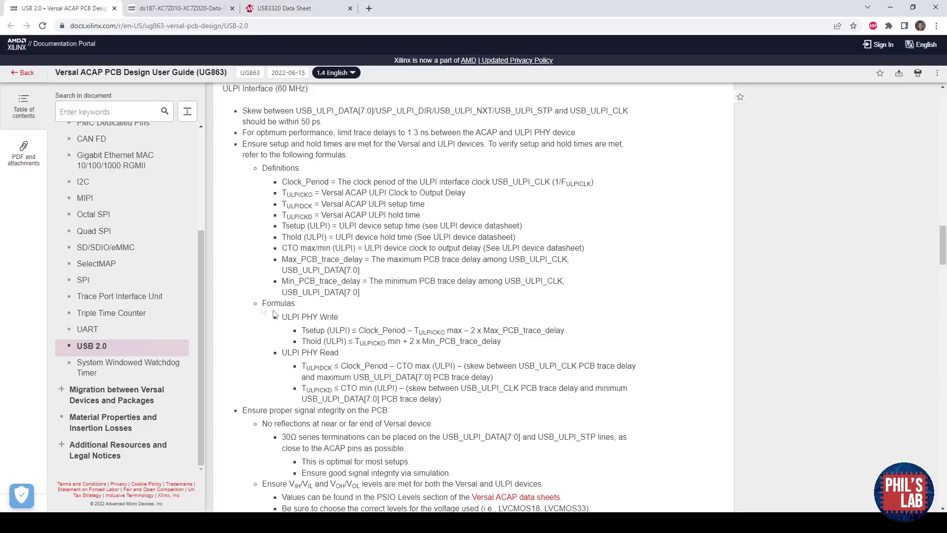
drag(261, 303, 567, 401)
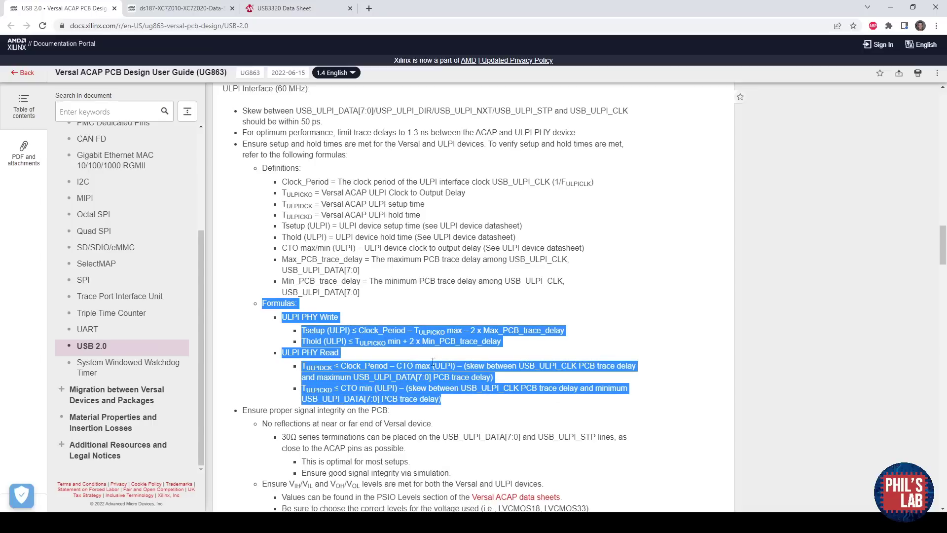
click(489, 329)
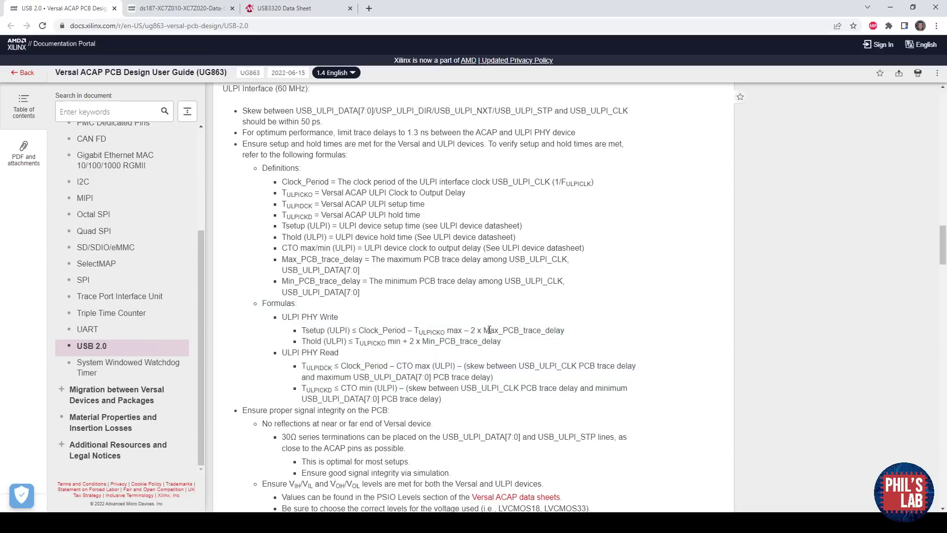
double_click(489, 330)
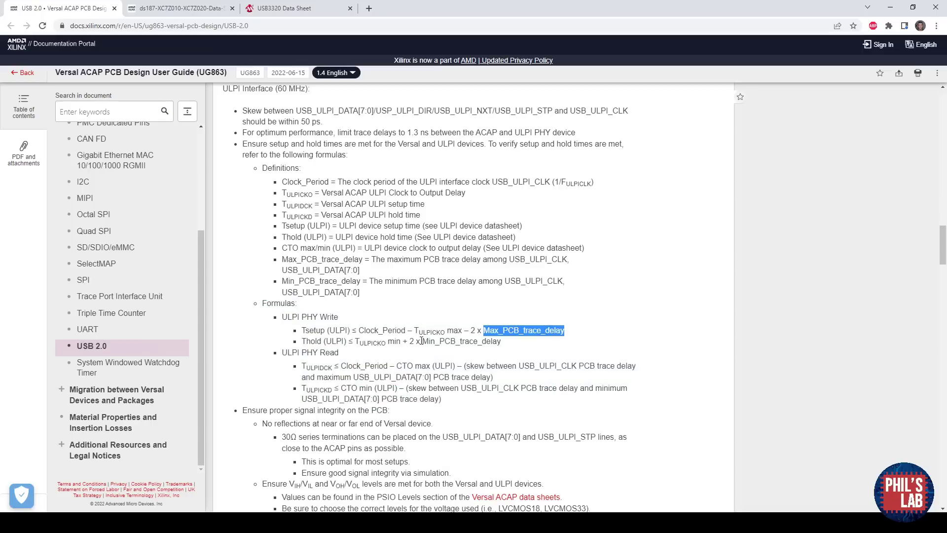
drag(469, 366, 489, 376)
click(514, 380)
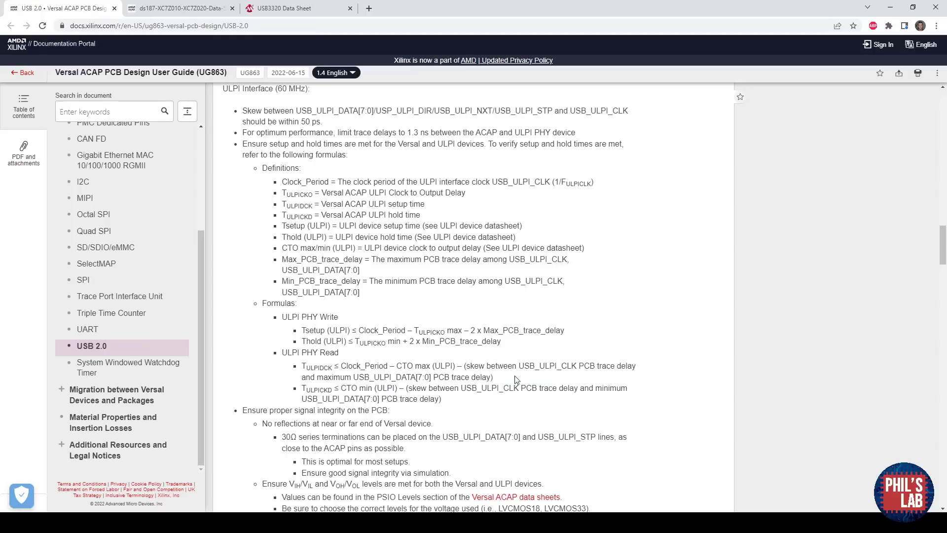
drag(483, 330, 576, 335)
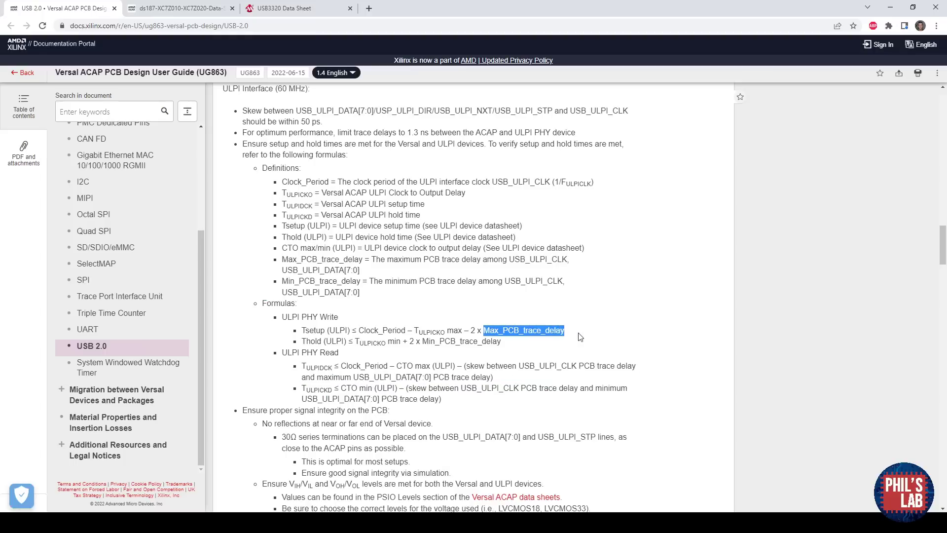
Check the ULPI PHY Write setup formula term by term against the setup time in the USB3320 ULPI timing table.
click(531, 335)
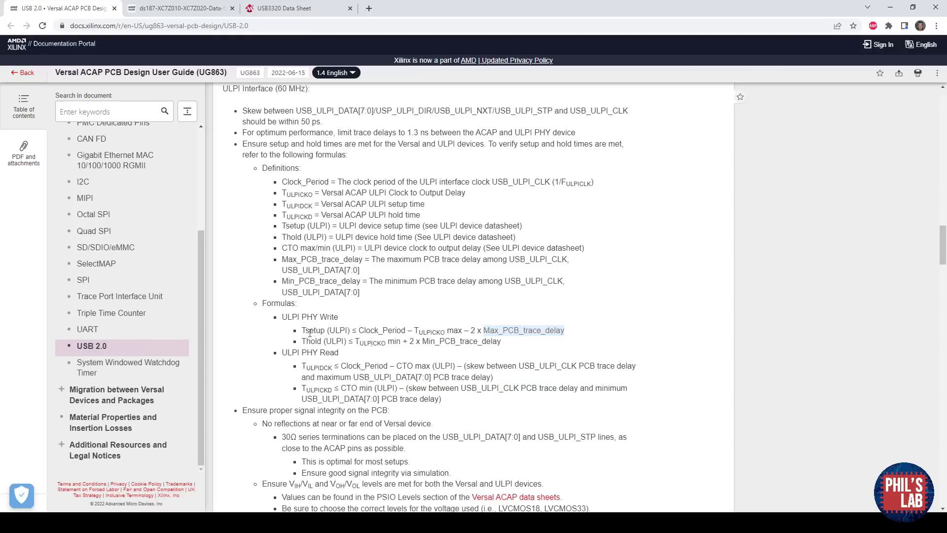
drag(302, 330, 408, 330)
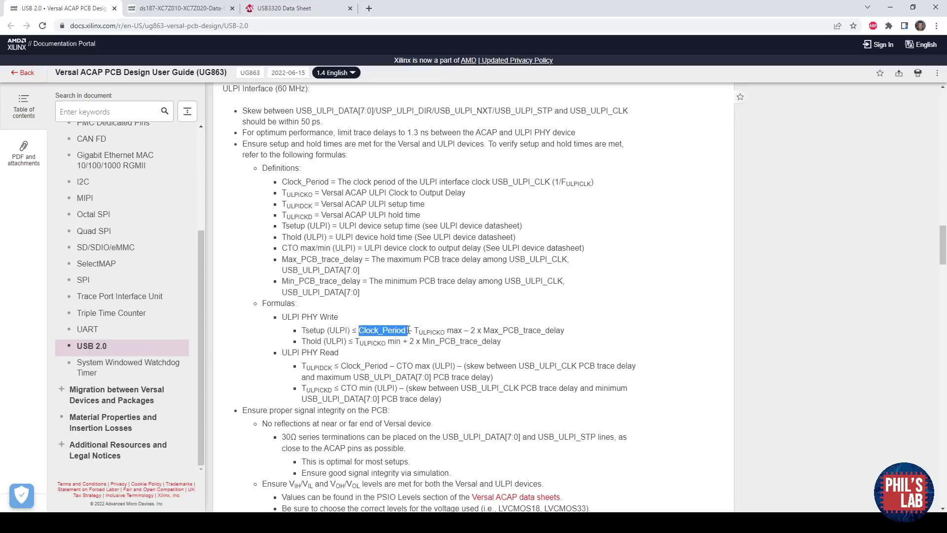
drag(415, 330, 462, 332)
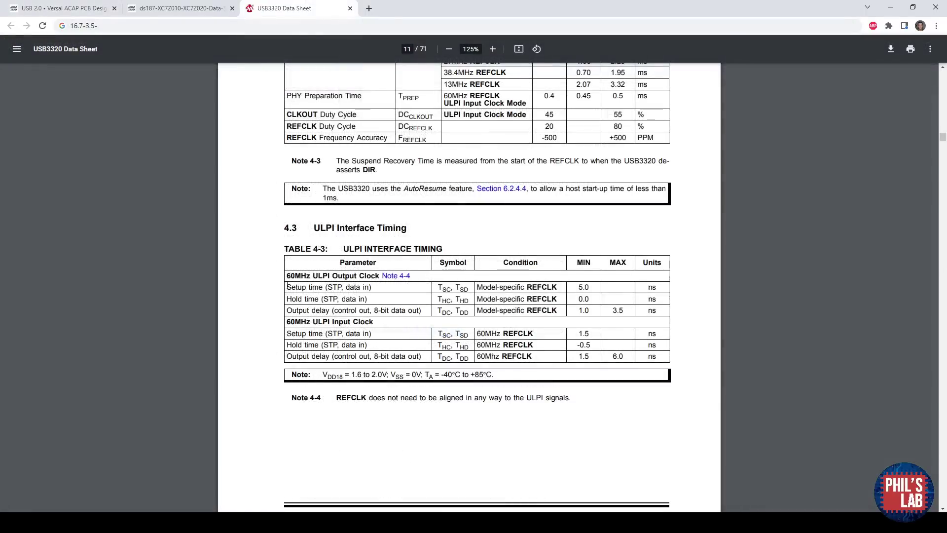
drag(286, 287, 593, 288)
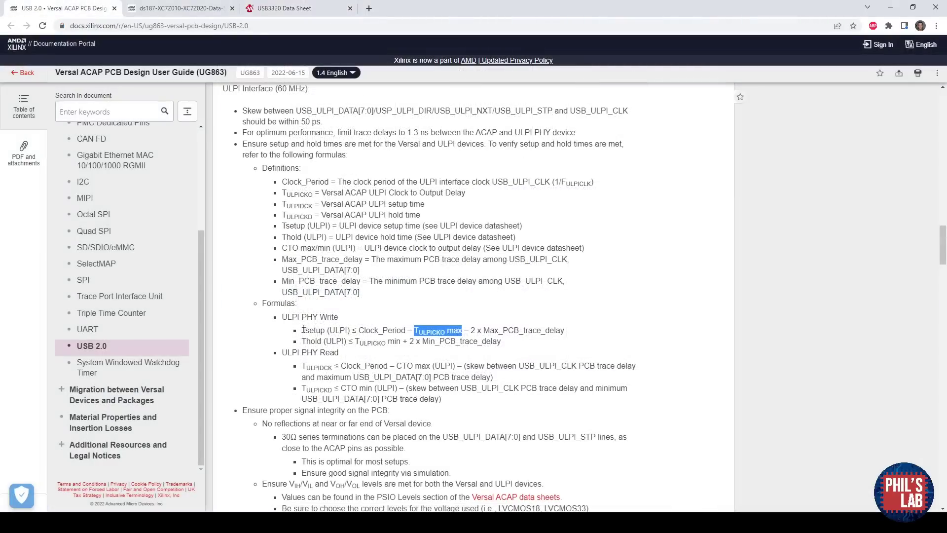
drag(302, 330, 406, 329)
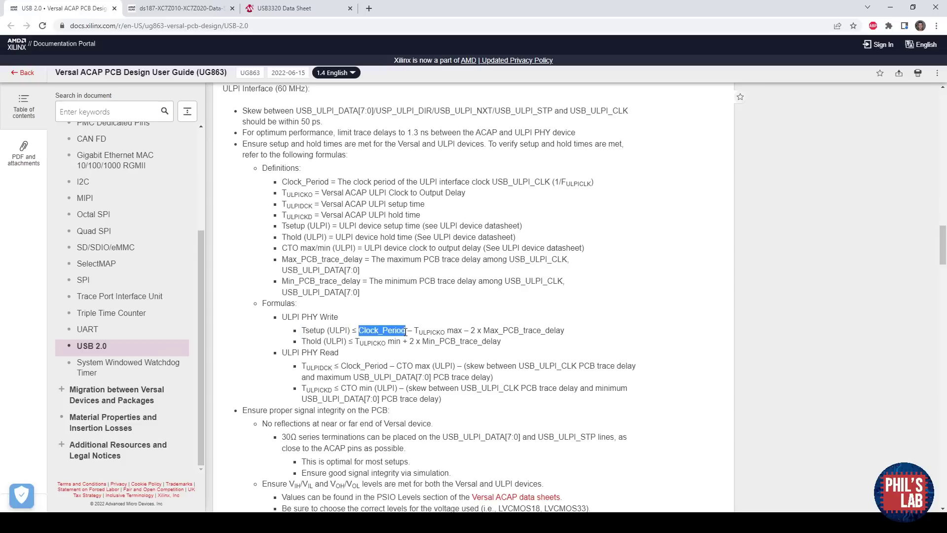
drag(414, 331, 445, 331)
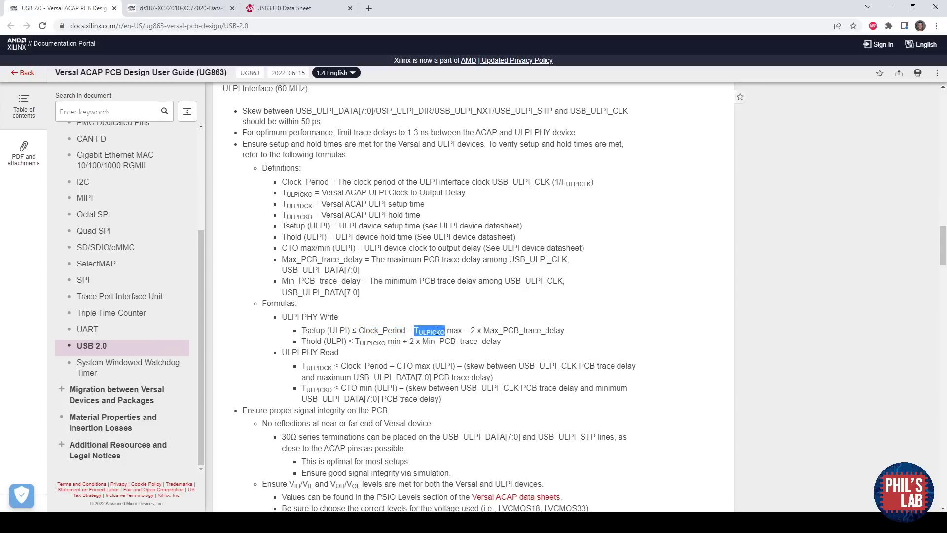
Look up the maximum ULPI clock-to-output delay (TULPICKO) in Table 35 of the Zynq-7000 DS187 data sheet.
click(217, 11)
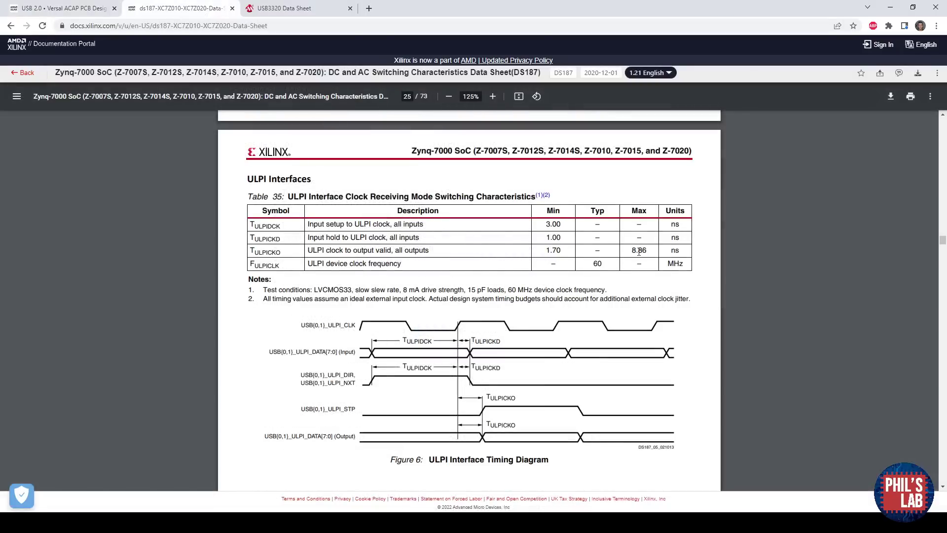
double_click(639, 251)
drag(650, 251, 685, 252)
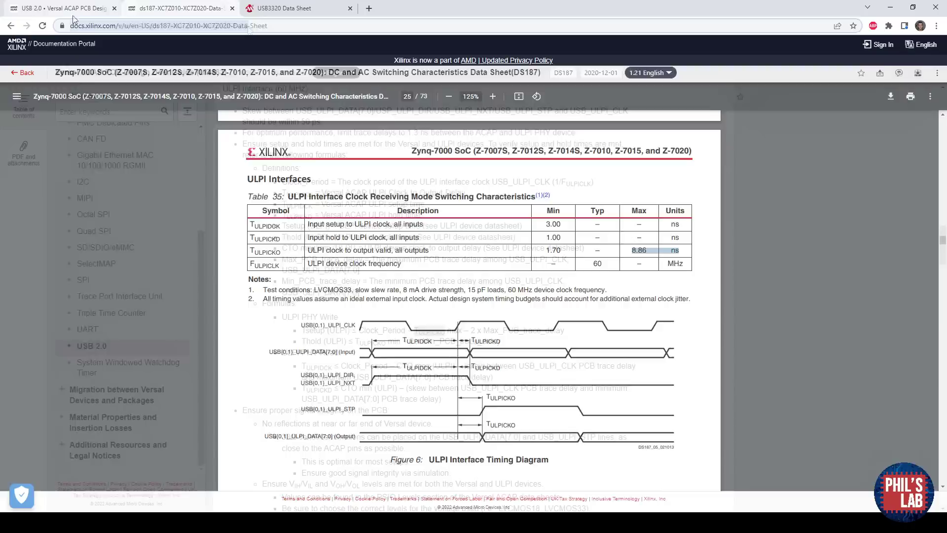
Back at the Versal guide, calculate the maximum PCB trace delay in the browser as 0.5*(16.7-8.86-5).
key(ctrl+shift+Tab)
click(249, 25)
text(1)
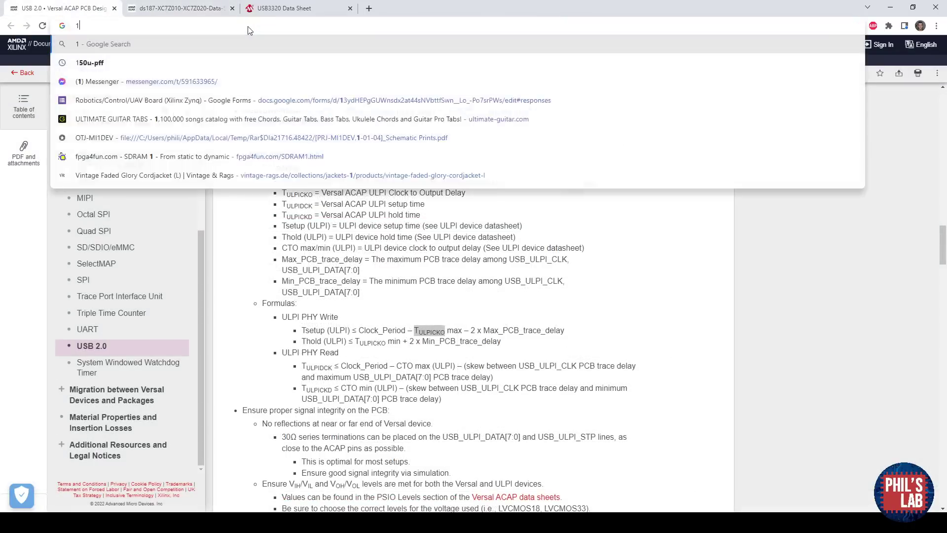
text(6.7)
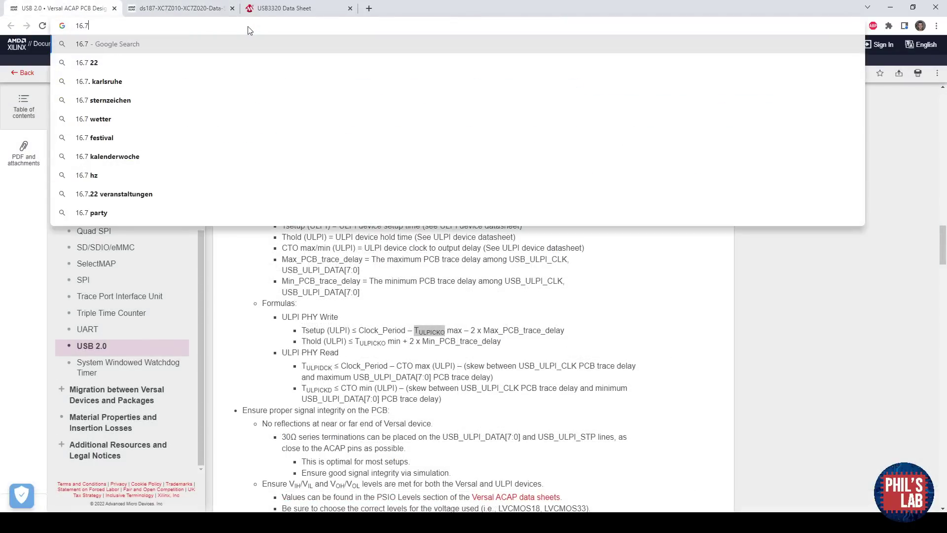
text(-8.8)
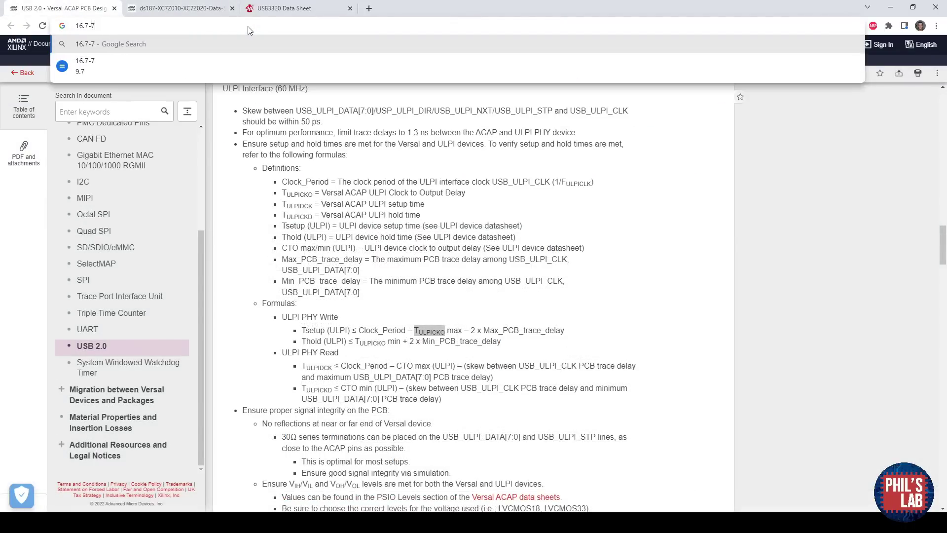
text(6-5)
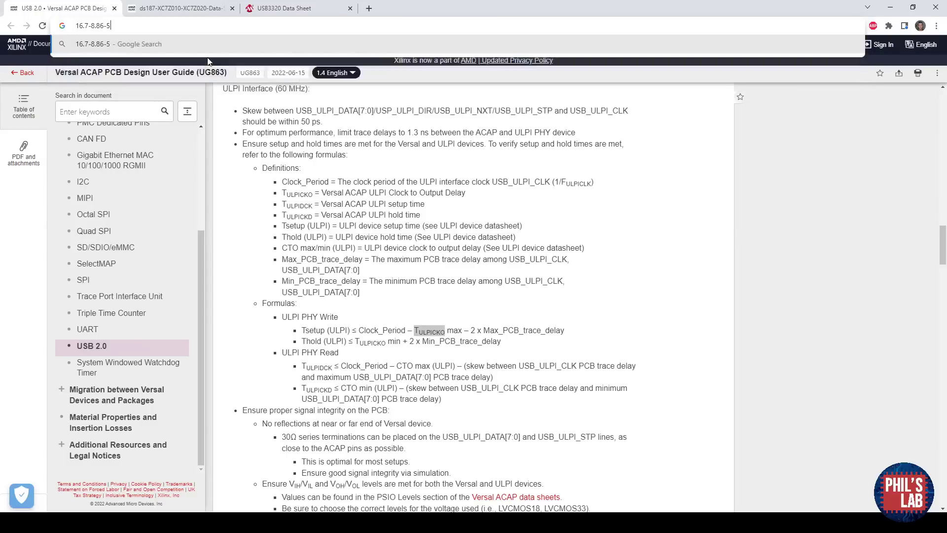
text())
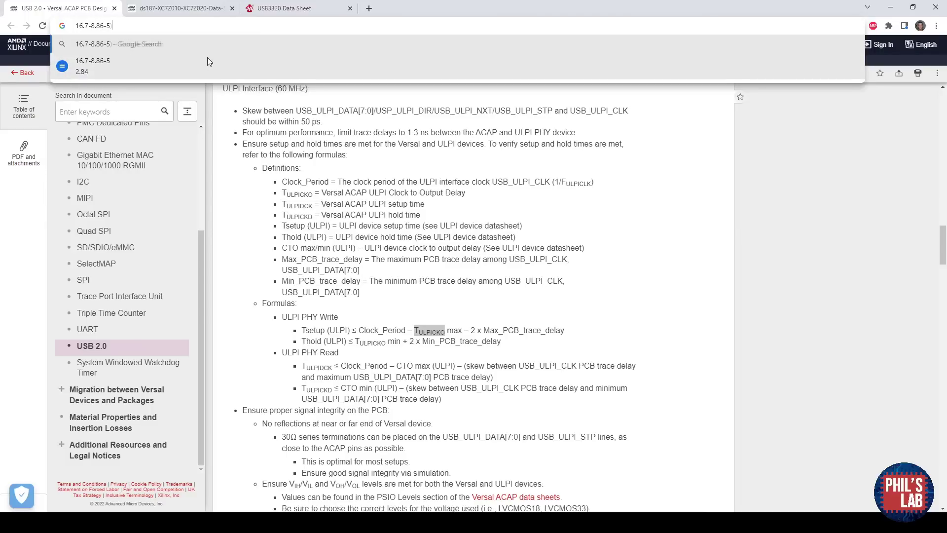
key(Home)
text(0.5*()
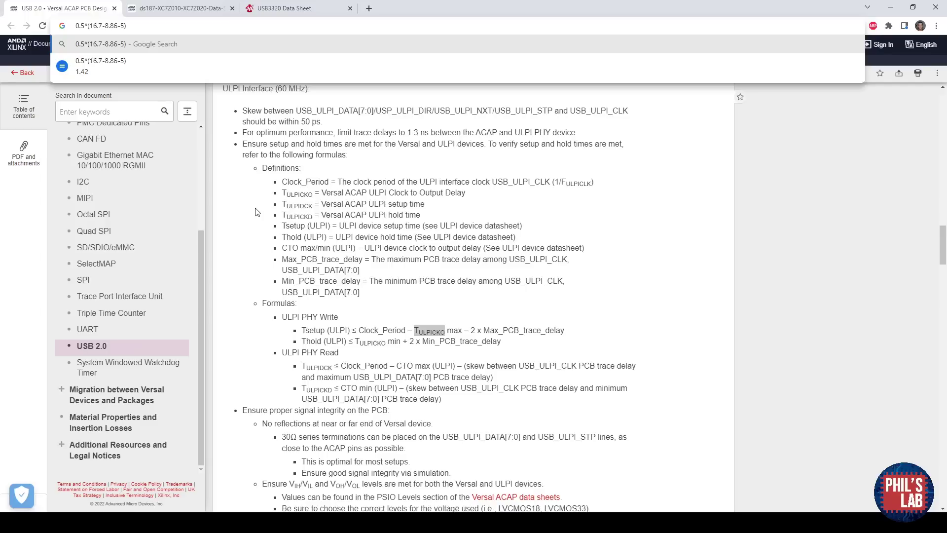
Review the Versal guide's Max_PCB_trace_delay term, ULPI skew guideline, hold-time formula and PHY Read formulas.
click(355, 286)
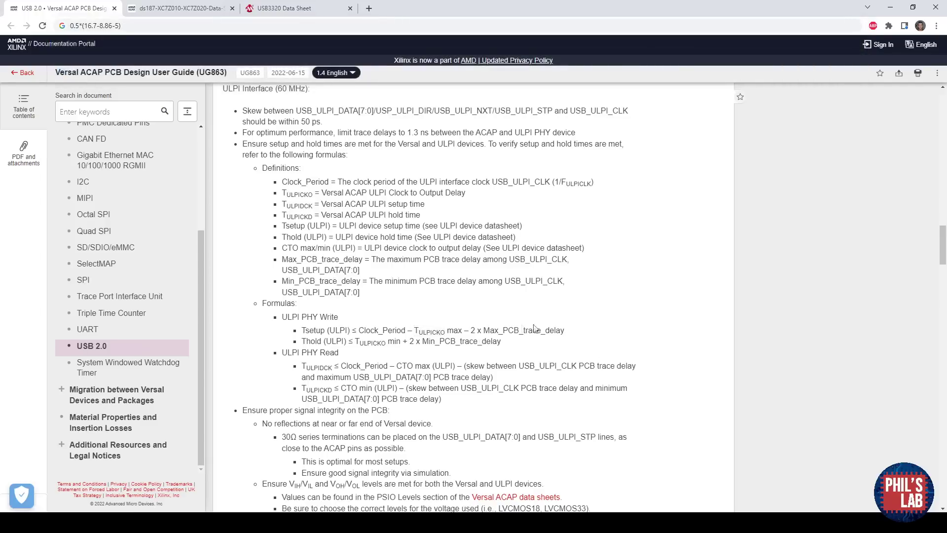
drag(484, 331, 564, 329)
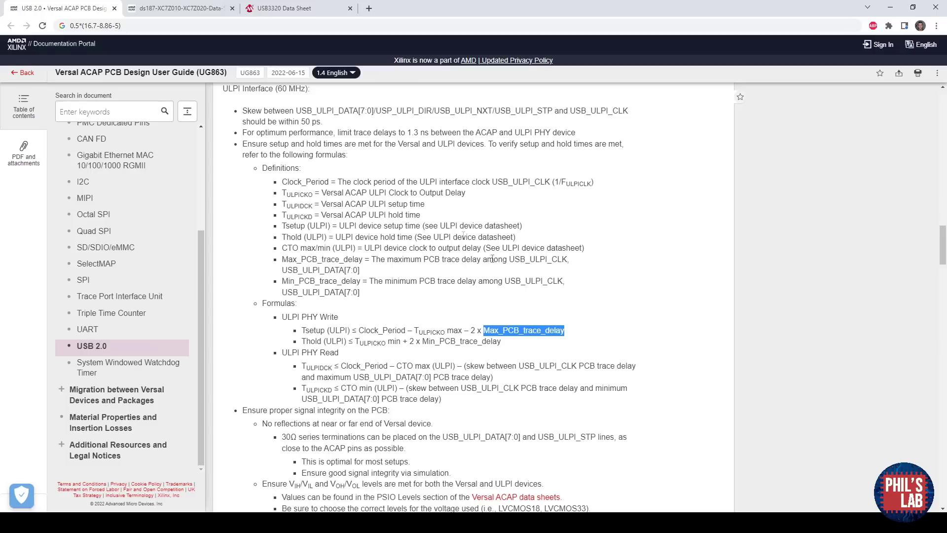
drag(333, 123, 297, 113)
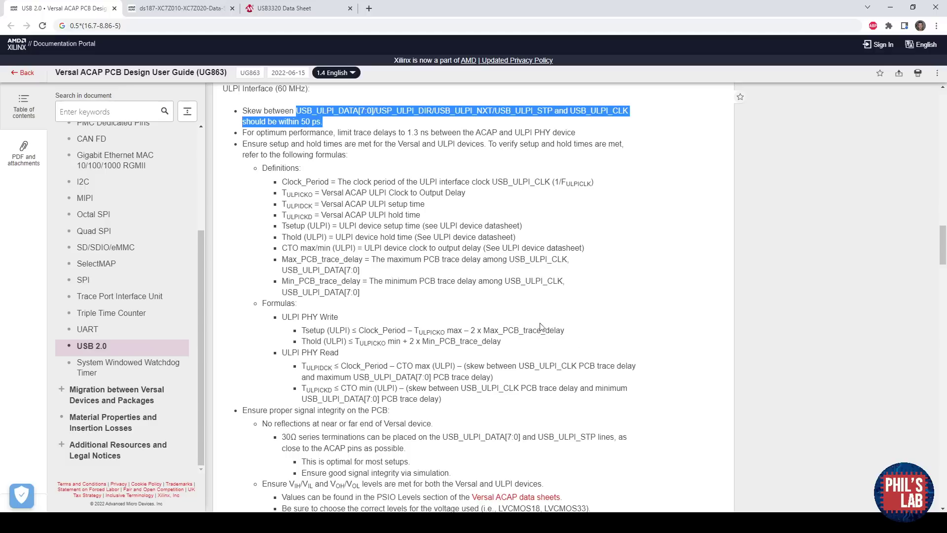
drag(497, 341, 396, 342)
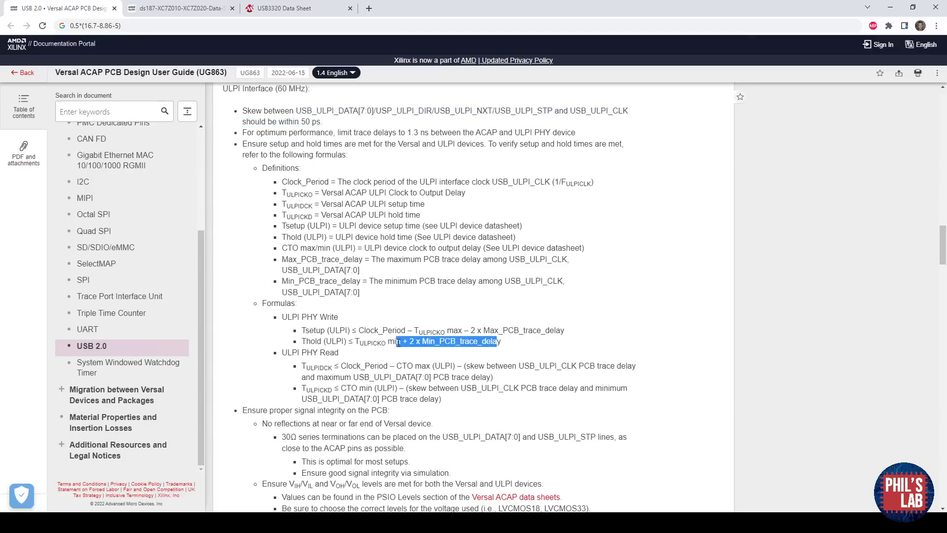
mouse_move(306, 367)
mouse_down()
mouse_move(592, 390)
mouse_move(457, 405)
mouse_up()
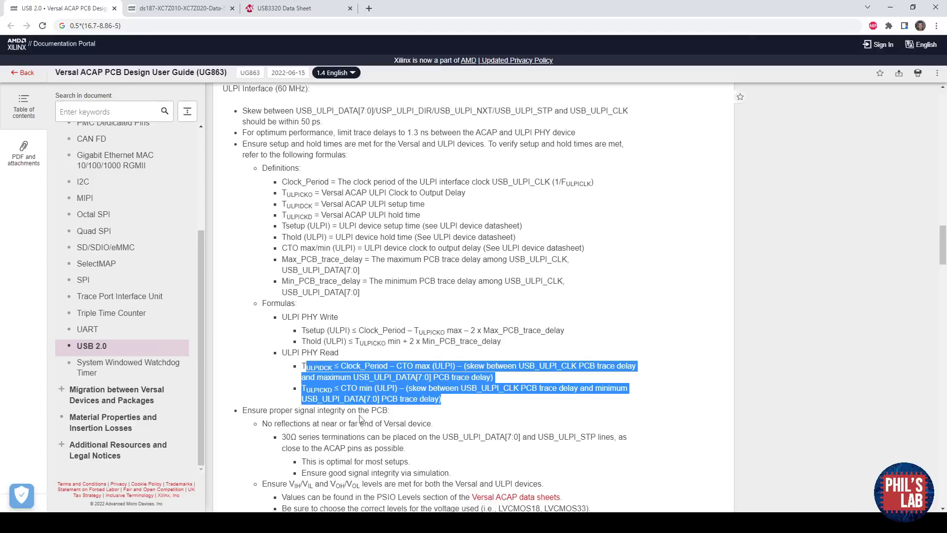
Switch to Altium Designer, show the ZettBrett PCB in 2D and inspect the propagation delay of Zynq pad E15 on net MIO32.
key(alt+Tab)
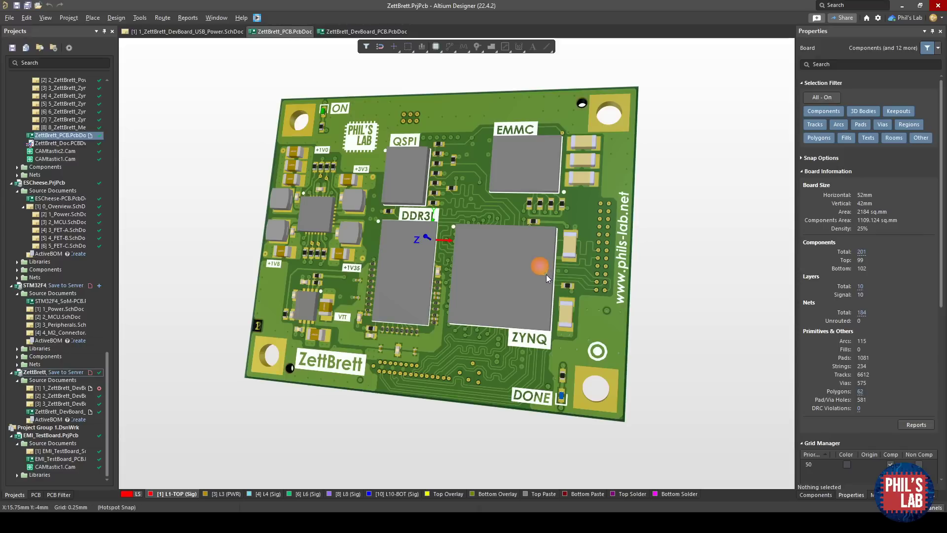
key(2)
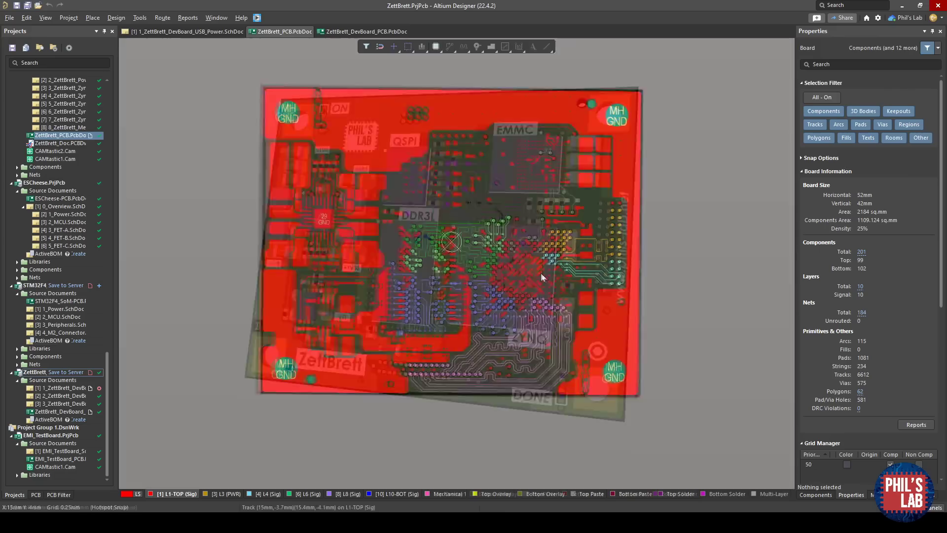
ctrl+scroll(541, 277, up, 5)
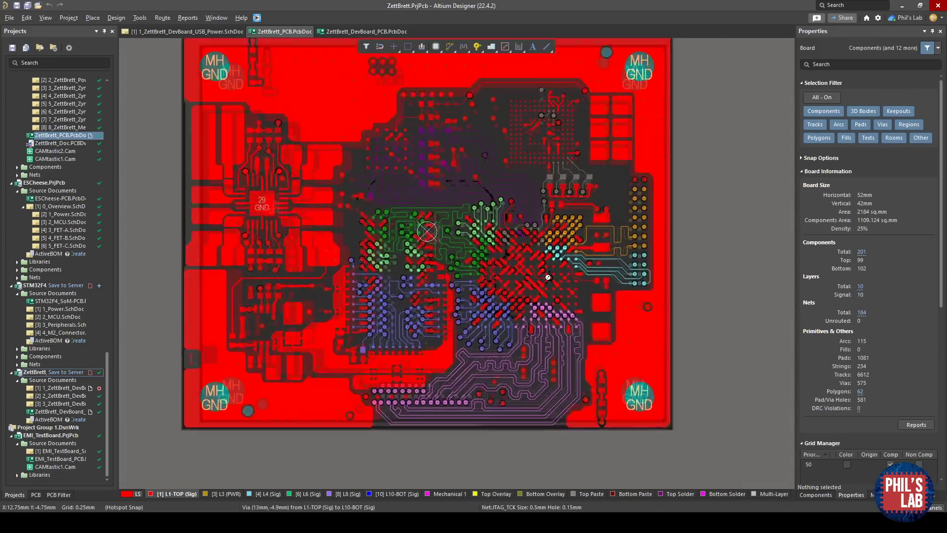
ctrl+scroll(547, 277, up, 3)
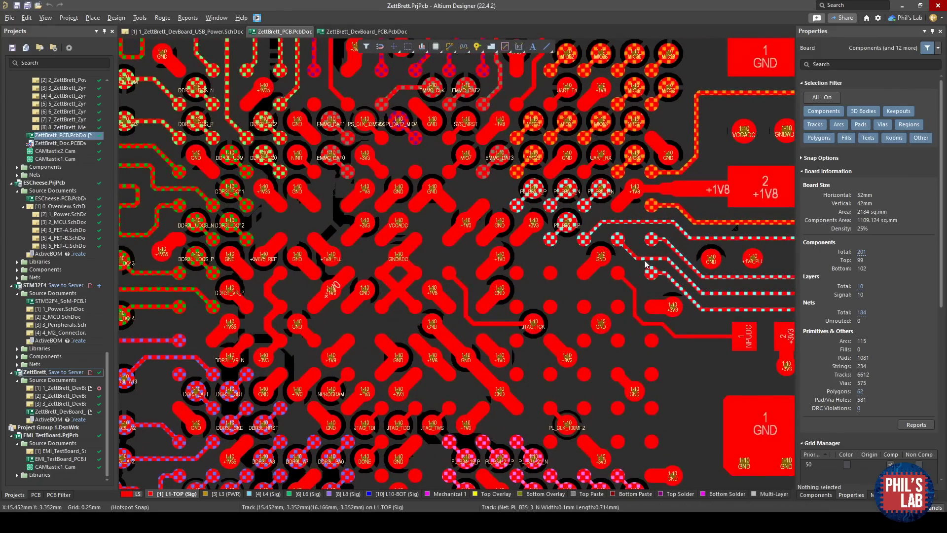
ctrl+scroll(625, 265, up, 4)
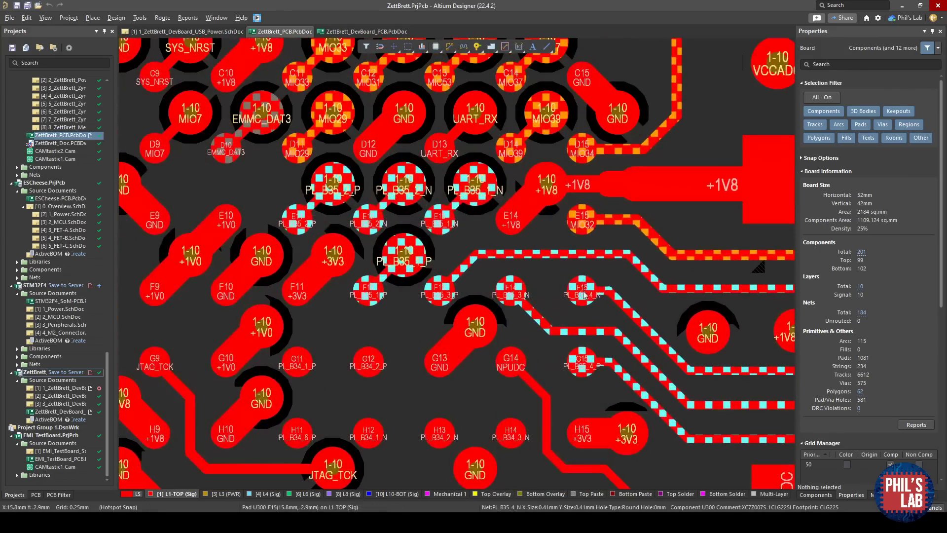
click(589, 288)
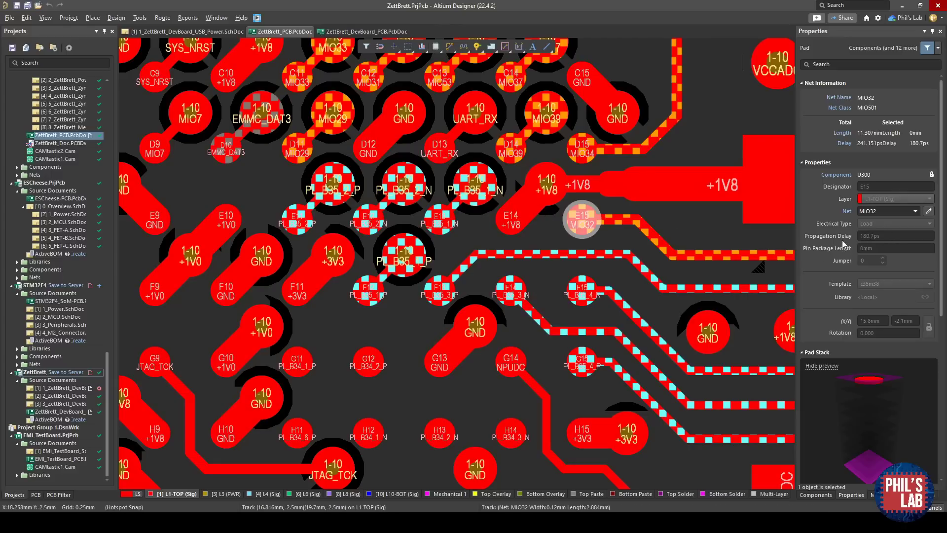
Inspect the net delay and pin propagation delay of Zynq pad D15 on net MIO34.
ctrl+scroll(440, 218, down, 5)
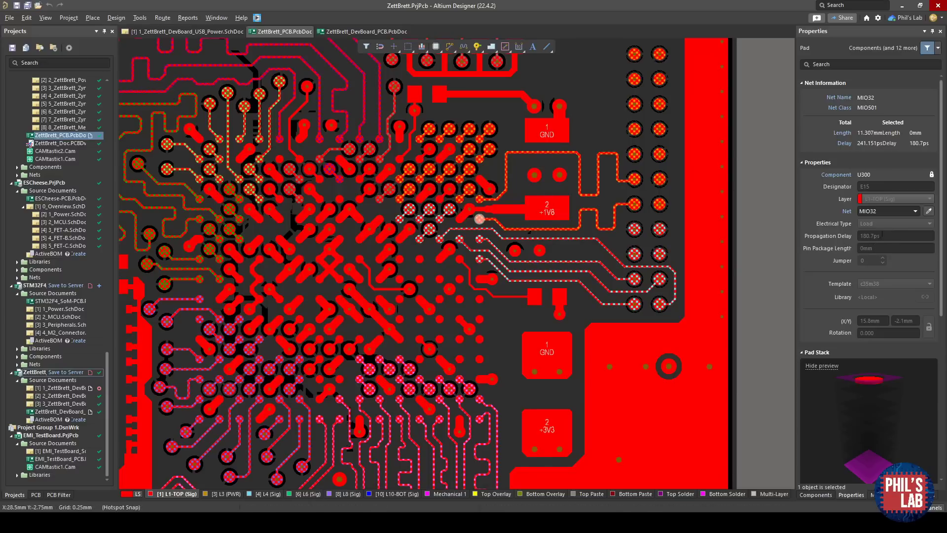
ctrl+scroll(471, 266, up, 5)
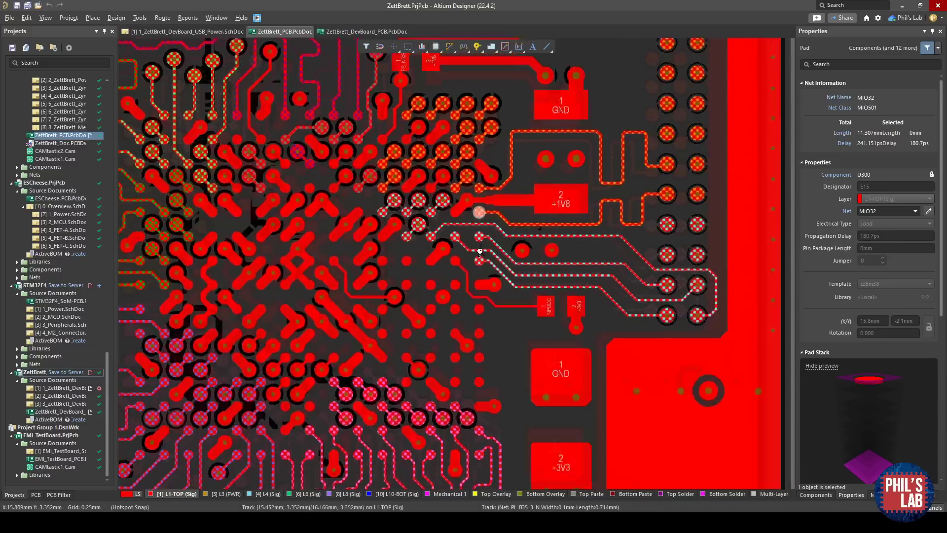
scroll(469, 274, up, 3)
click(460, 214)
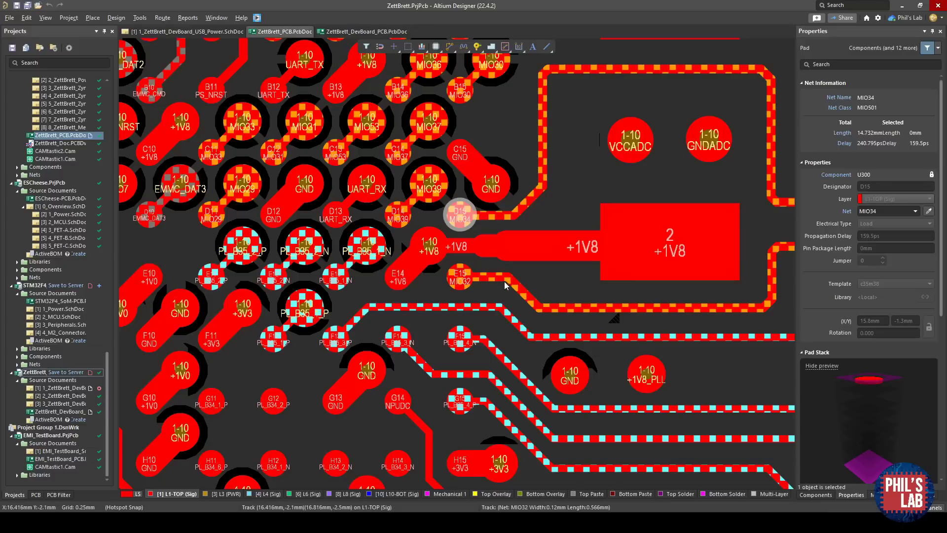
ctrl+scroll(502, 283, down, 4)
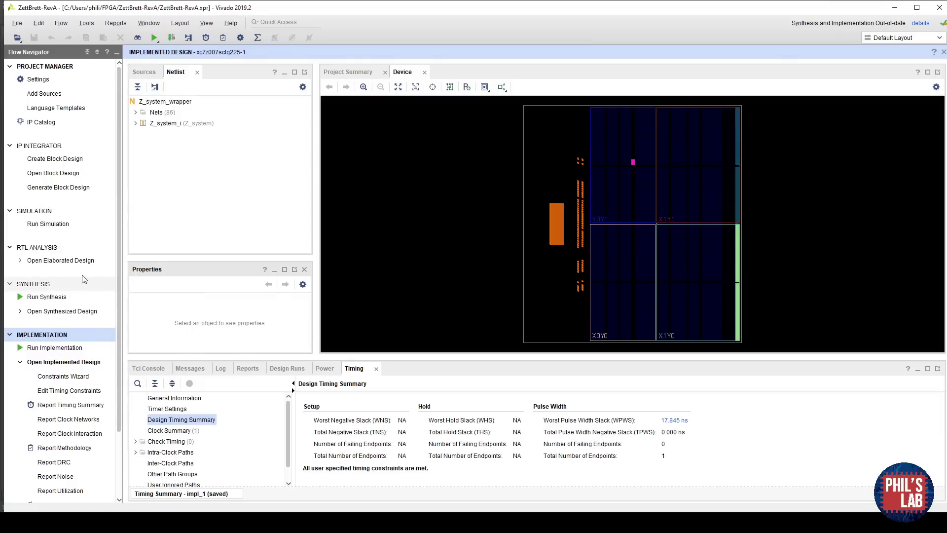
Examine the export options available for the implemented ZettBrett-RevA design in Vivado.
click(21, 25)
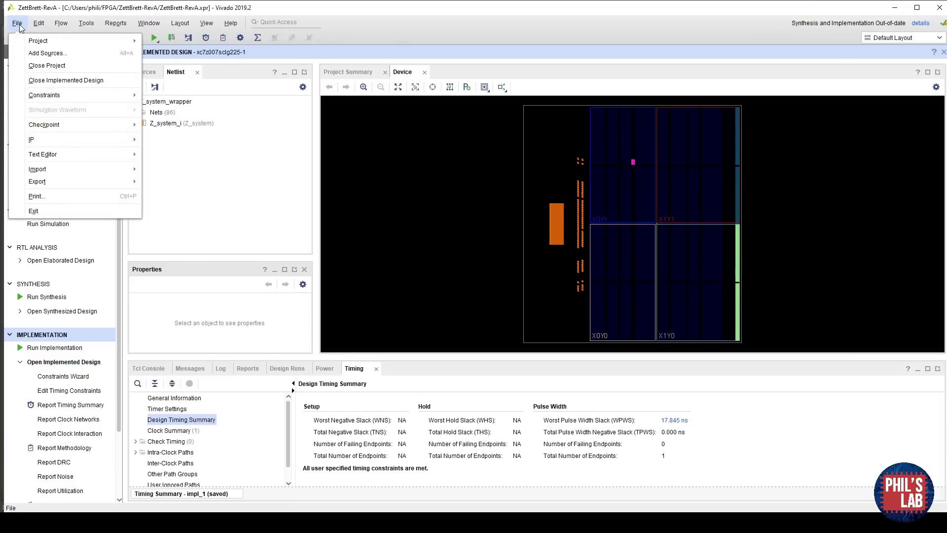
mouse_move(66, 186)
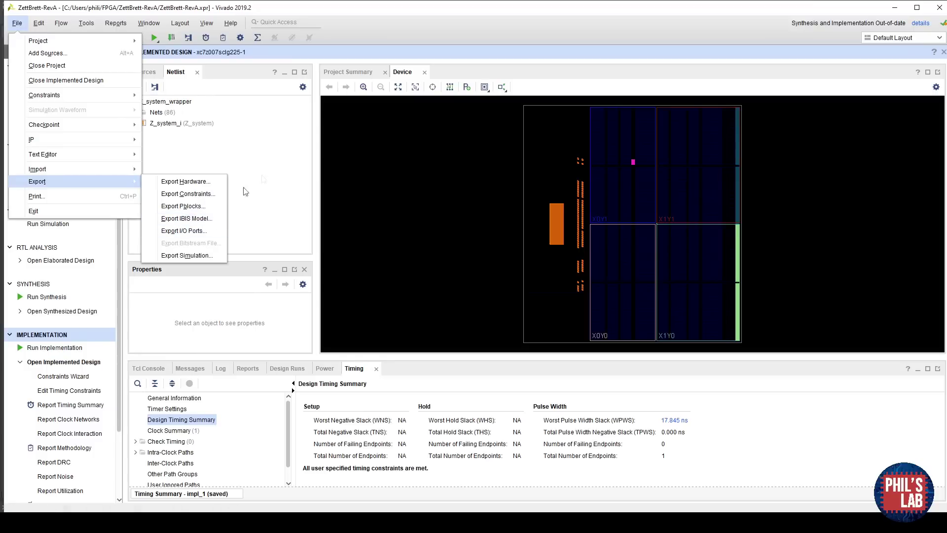
click(388, 14)
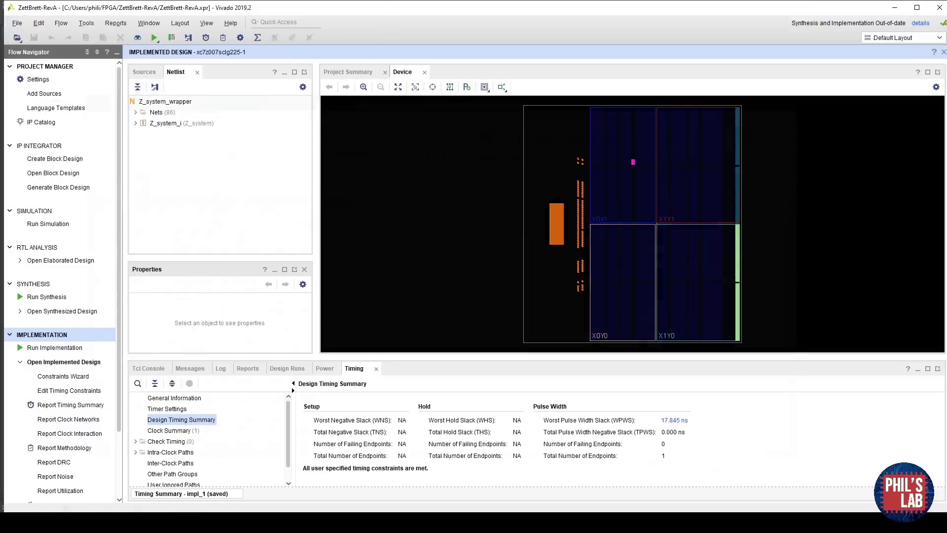
Switch to ZettDSP-IO.csv in Excel and examine the minimum trace, maximum trace and average delay columns.
key(alt+Tab)
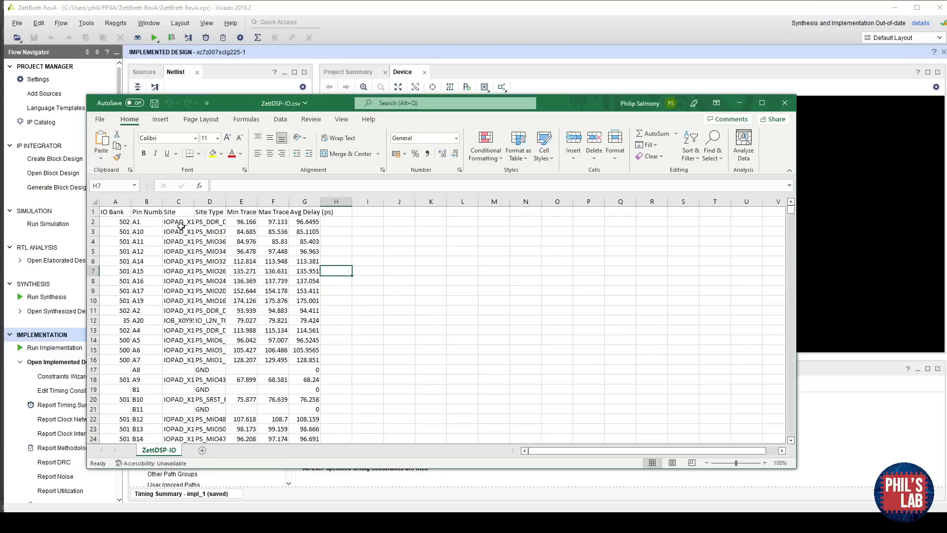
click(243, 211)
drag(244, 211, 274, 212)
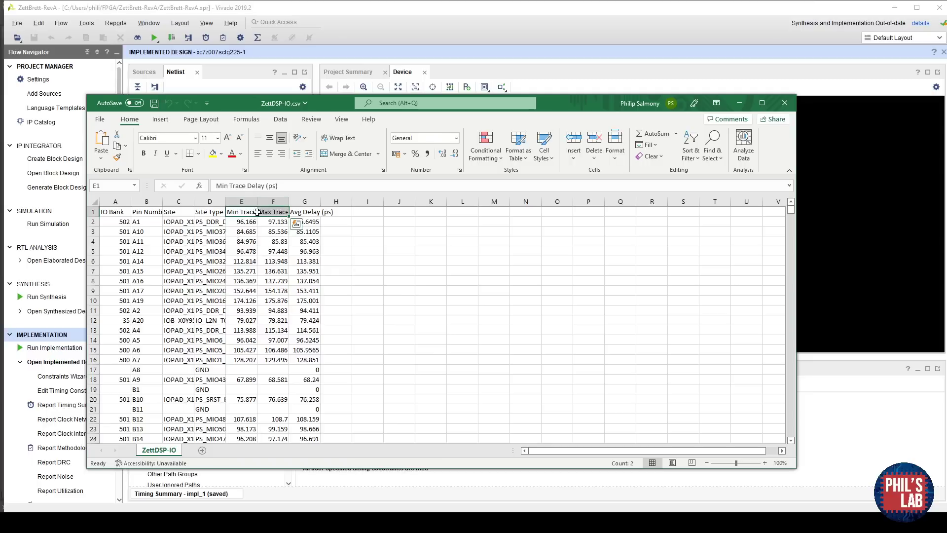
click(317, 213)
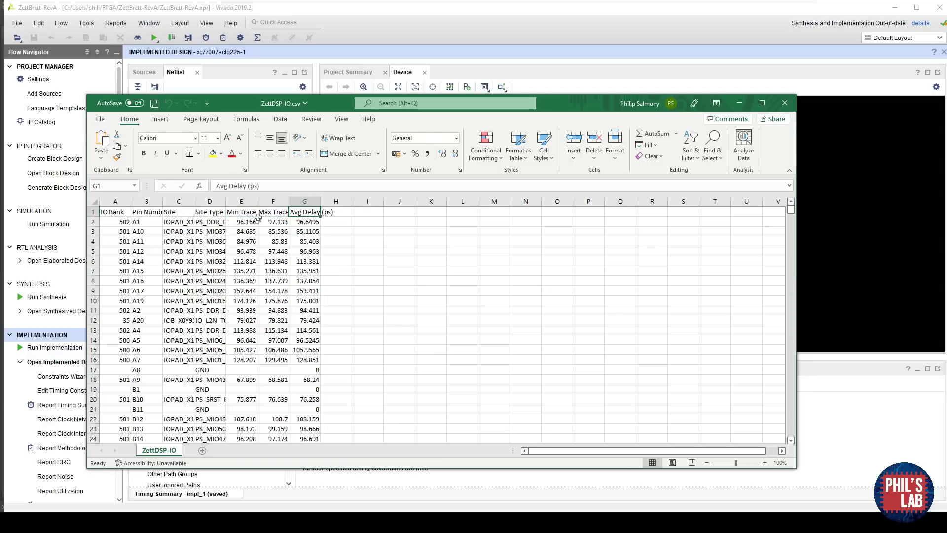
Look up the average delay values for pins A1 and A5 in the ZettDSP-IO sheet.
click(313, 221)
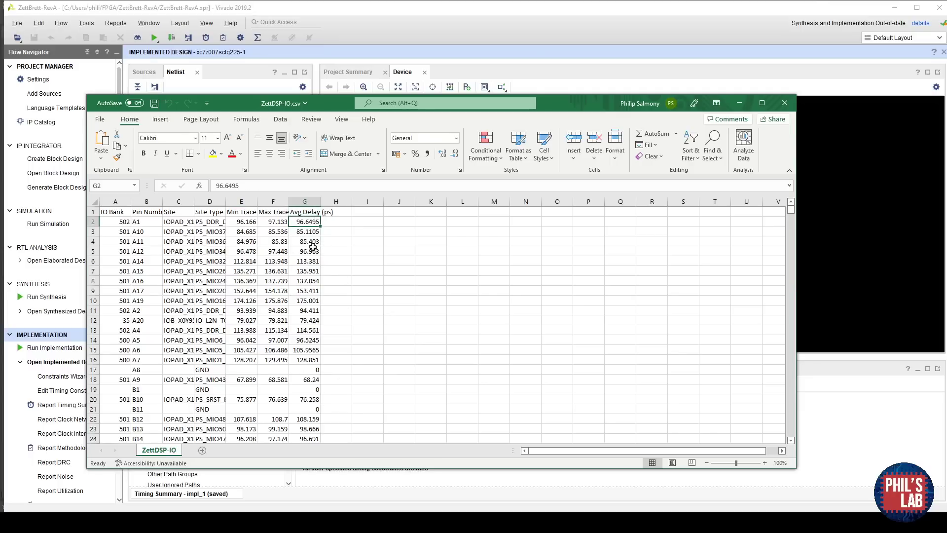
click(147, 340)
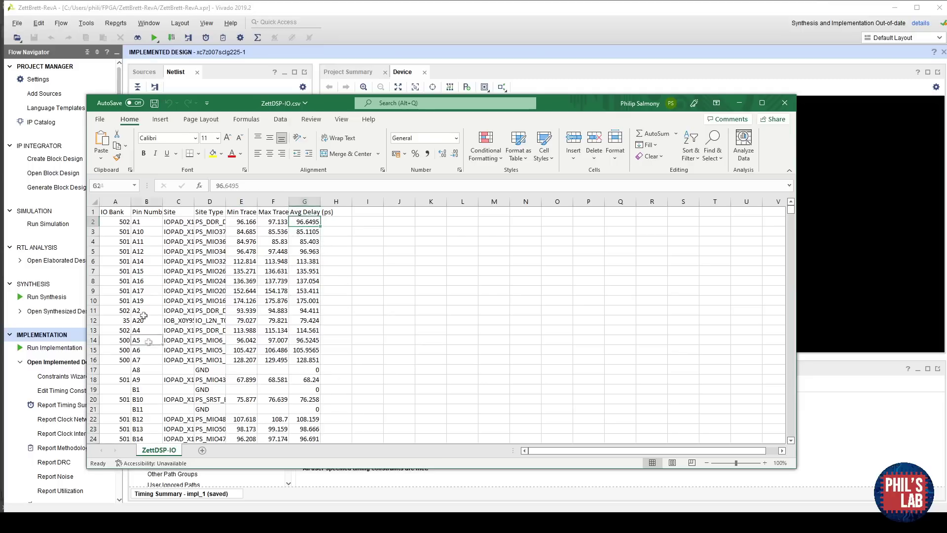
click(298, 342)
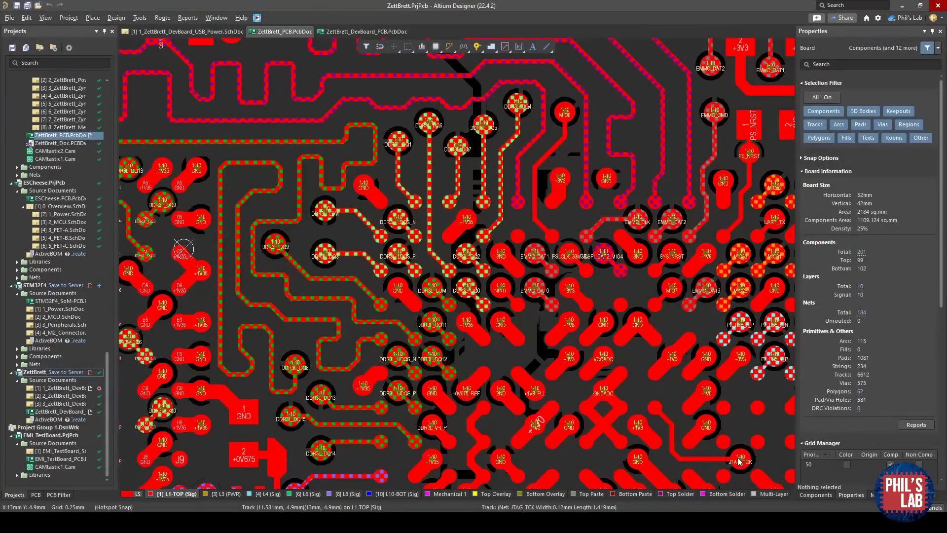
Switch to Altium Designer and unlock the primitives of Zynq component U300 on the ZettBrett PCB.
ctrl+scroll(547, 332, up, 3)
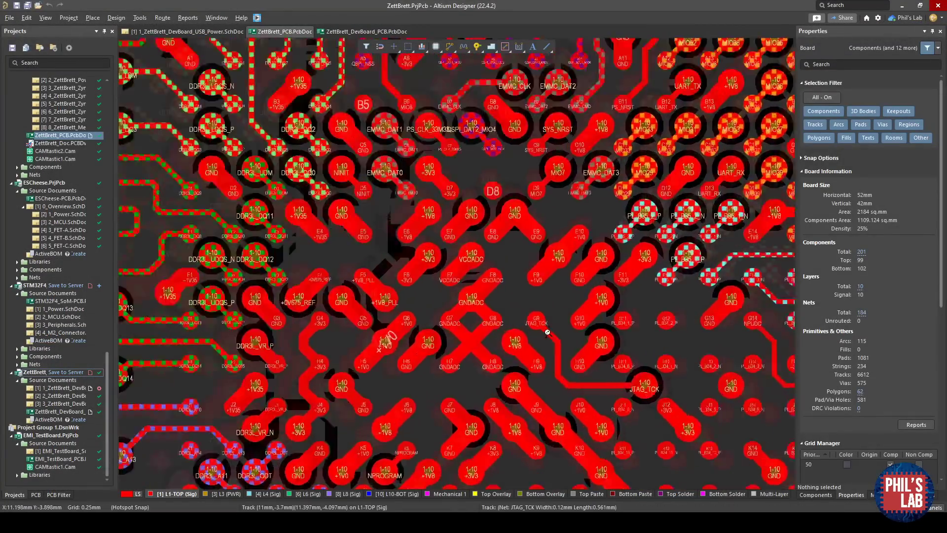
ctrl+scroll(547, 332, up, 2)
click(666, 252)
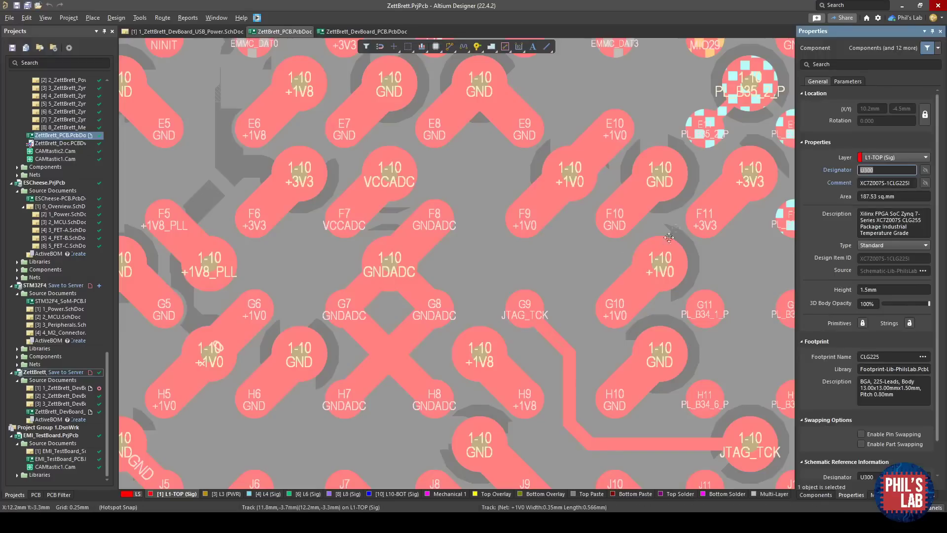
click(862, 323)
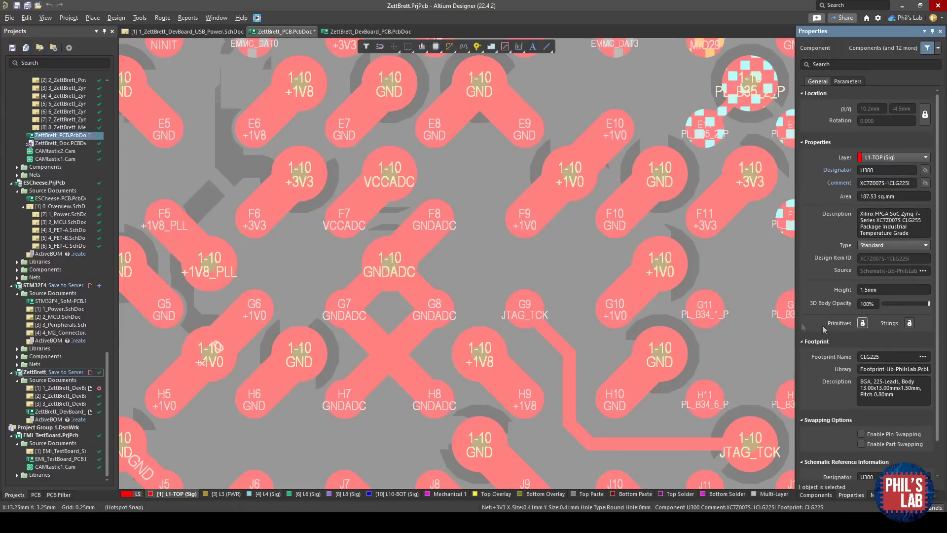
Set the propagation delay of Zynq pad G9 on net JTAG_TCK to 10 ps.
click(526, 307)
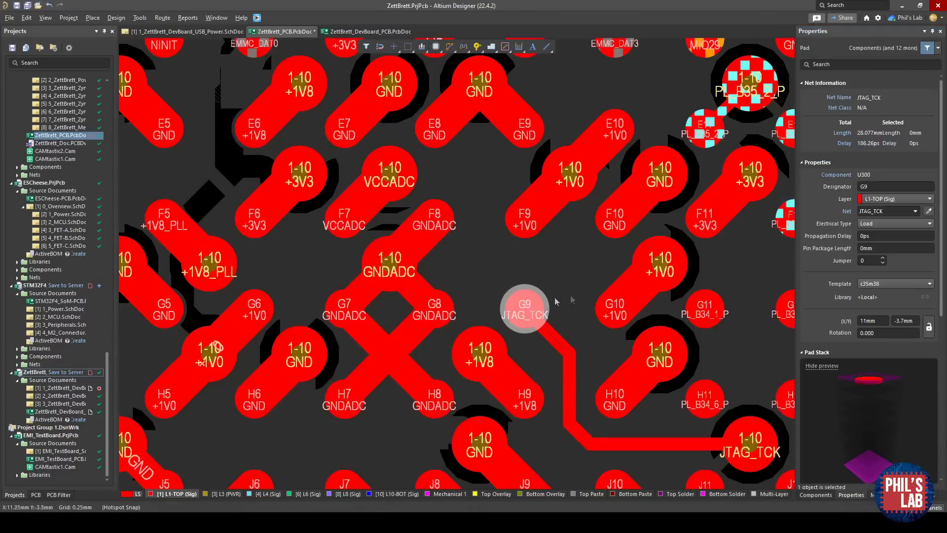
click(863, 235)
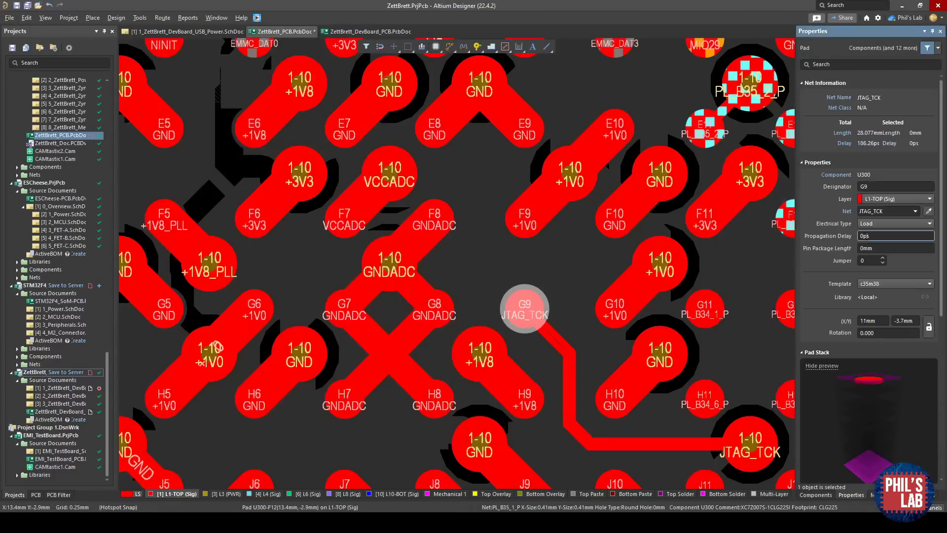
double_click(867, 236)
text(10)
key(Return)
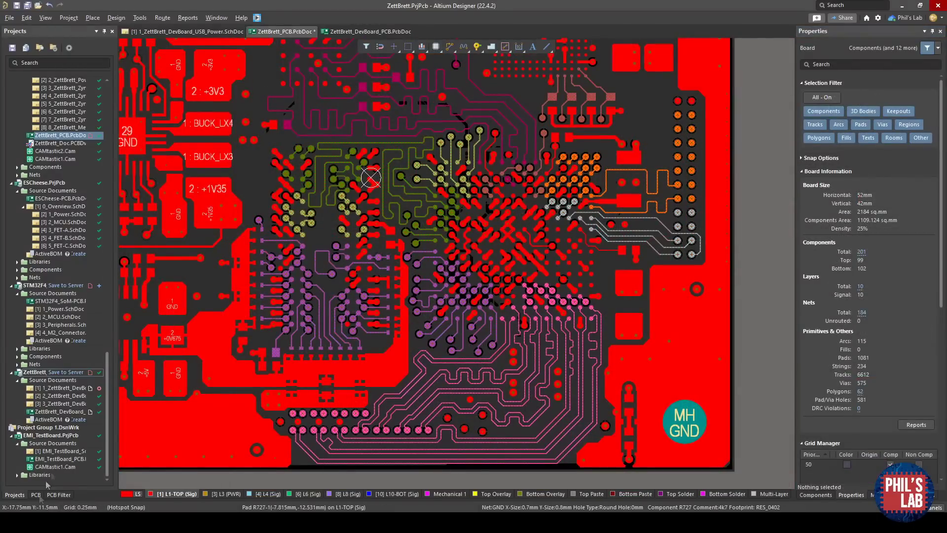
List the MIO501 net class with its signal length and delay columns fully shown, and inspect the via on net MIO39.
click(34, 494)
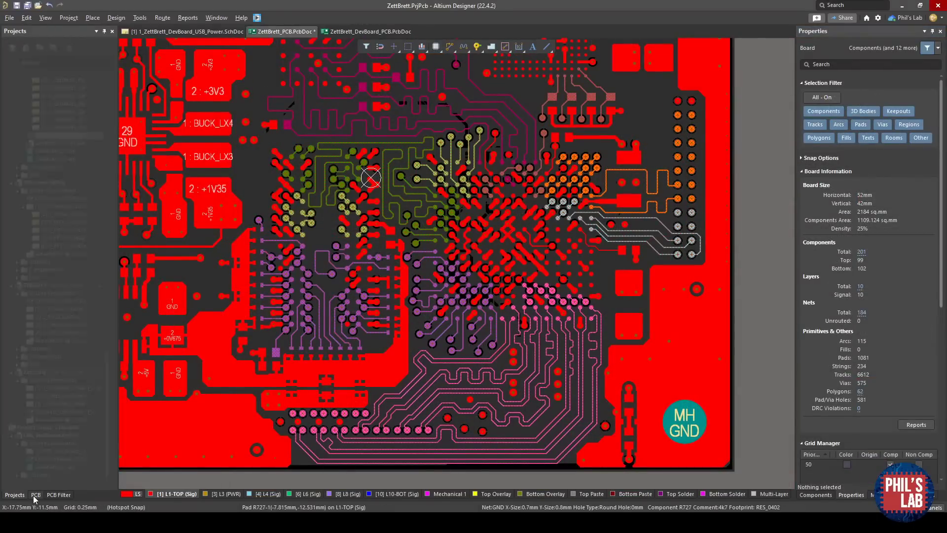
click(43, 93)
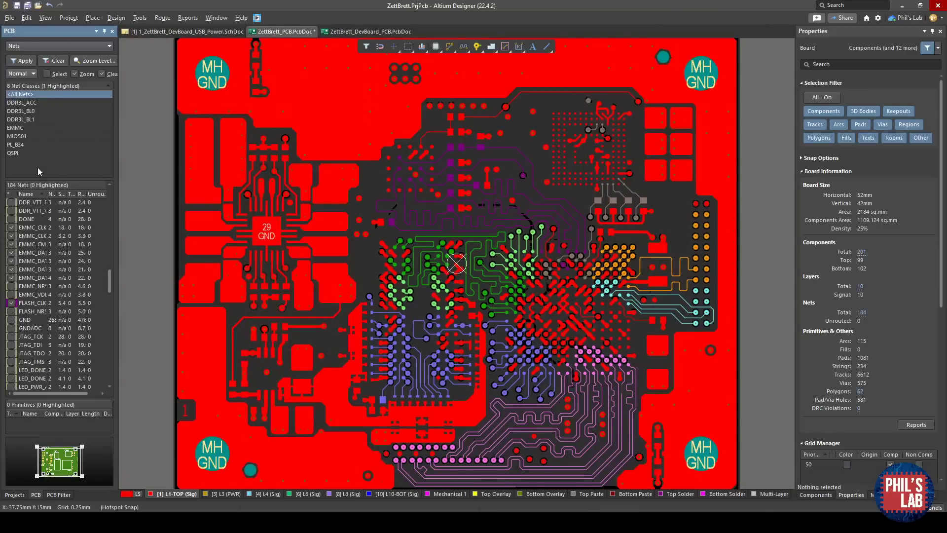
click(18, 137)
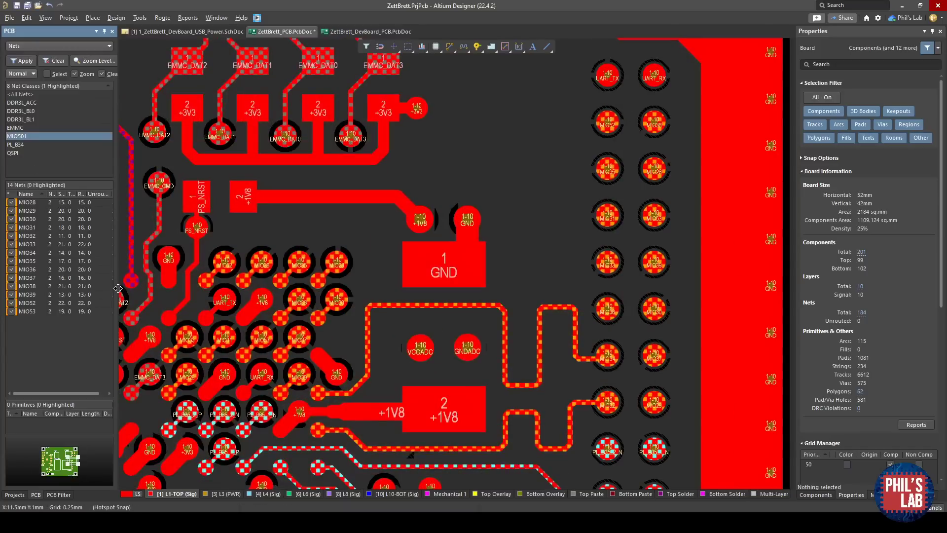
drag(118, 292, 282, 300)
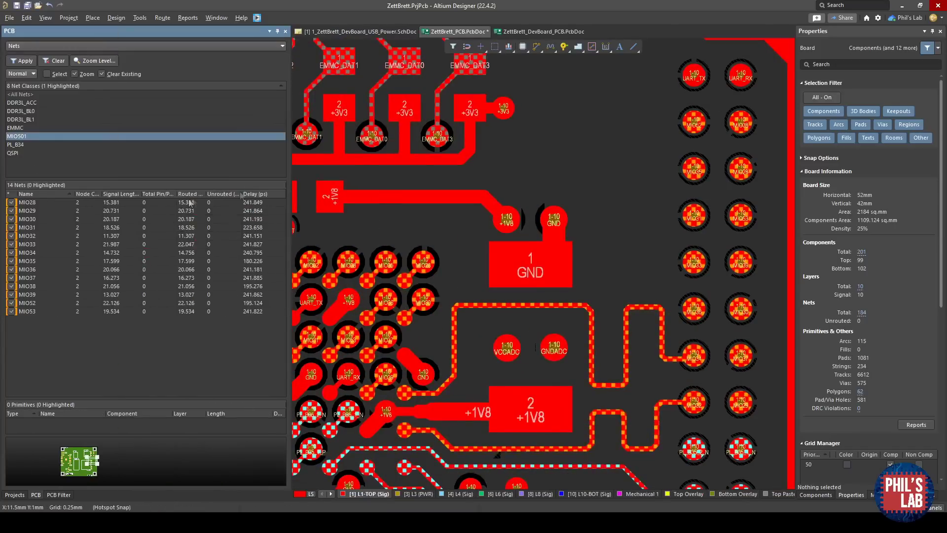
drag(242, 194, 233, 194)
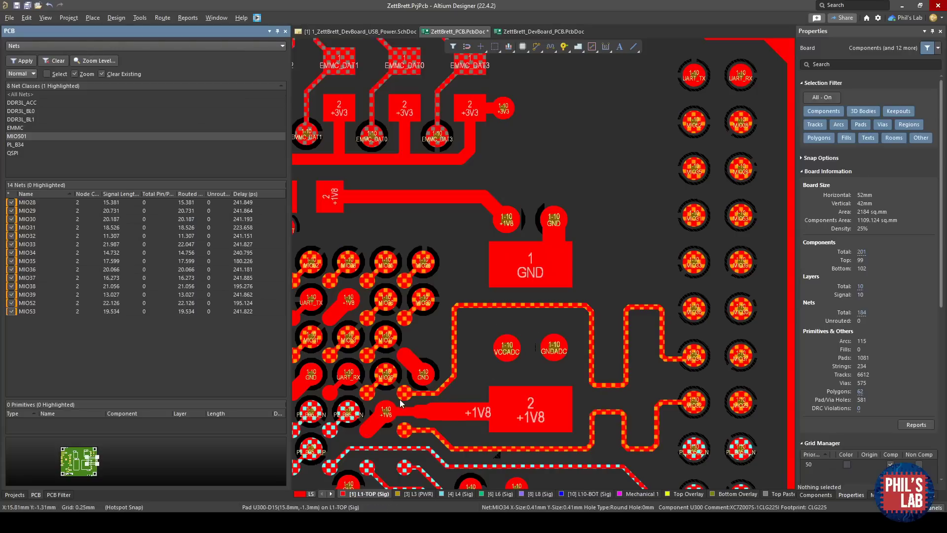
ctrl+scroll(400, 398, up, 3)
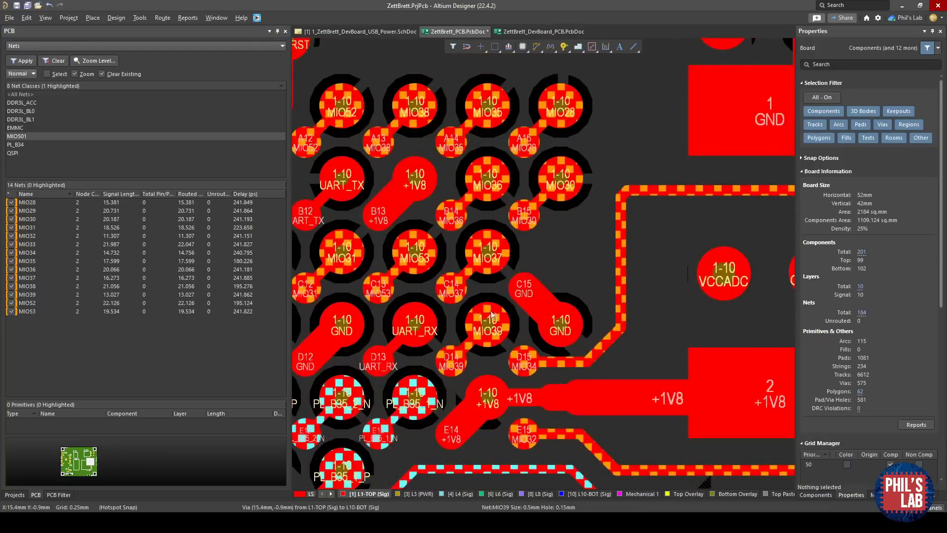
click(495, 323)
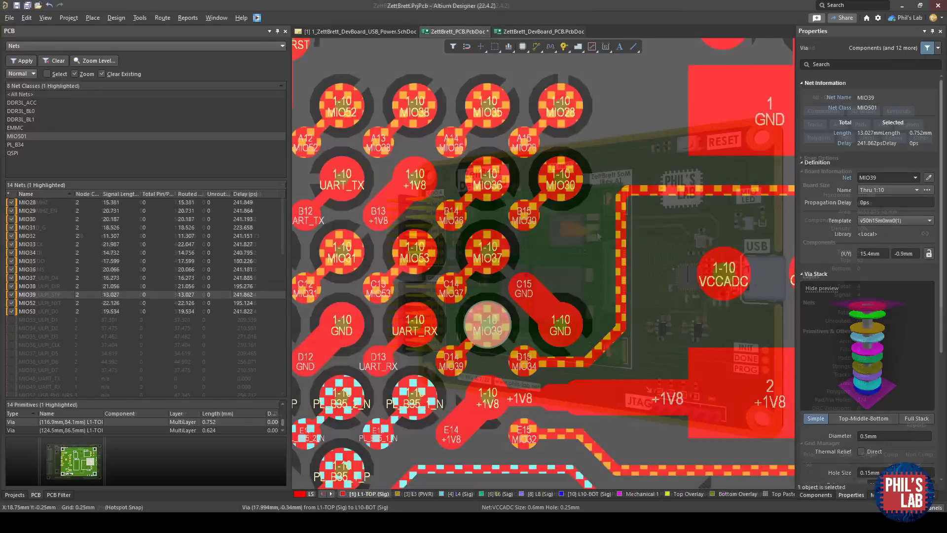
View the ZettBrett_DevBoard PCB straight from above and highlight net MIO35_ULPI_D3 to check its delay.
shift+right_drag(562, 225, 599, 232)
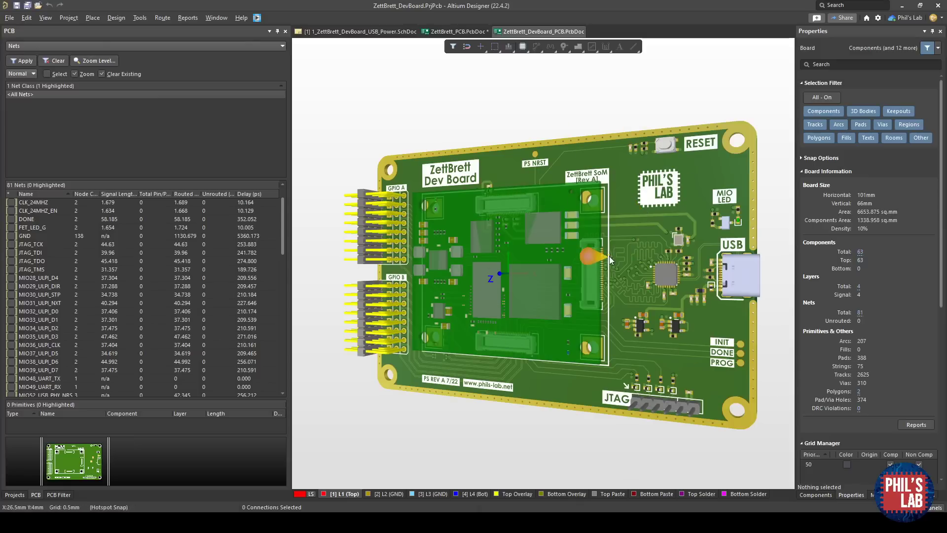
key(0)
ctrl+scroll(649, 265, up, 5)
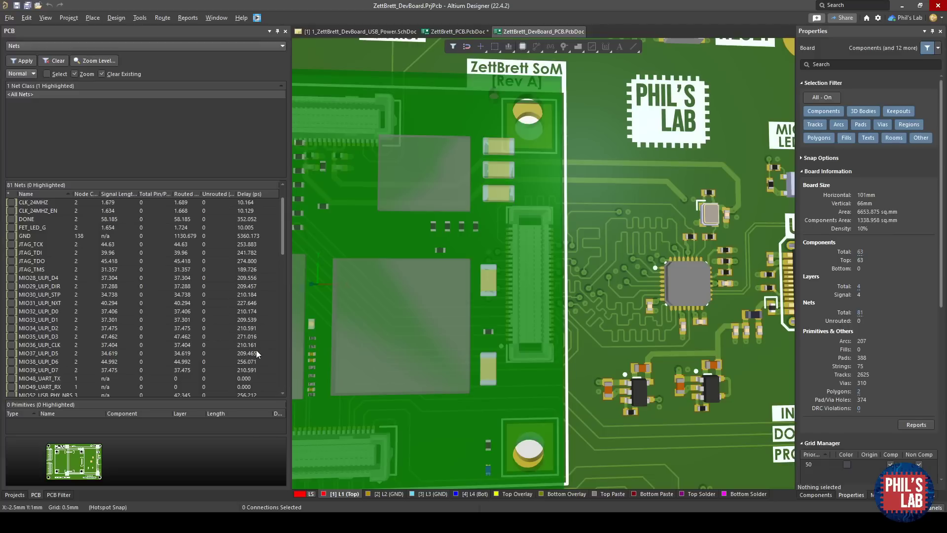
click(254, 336)
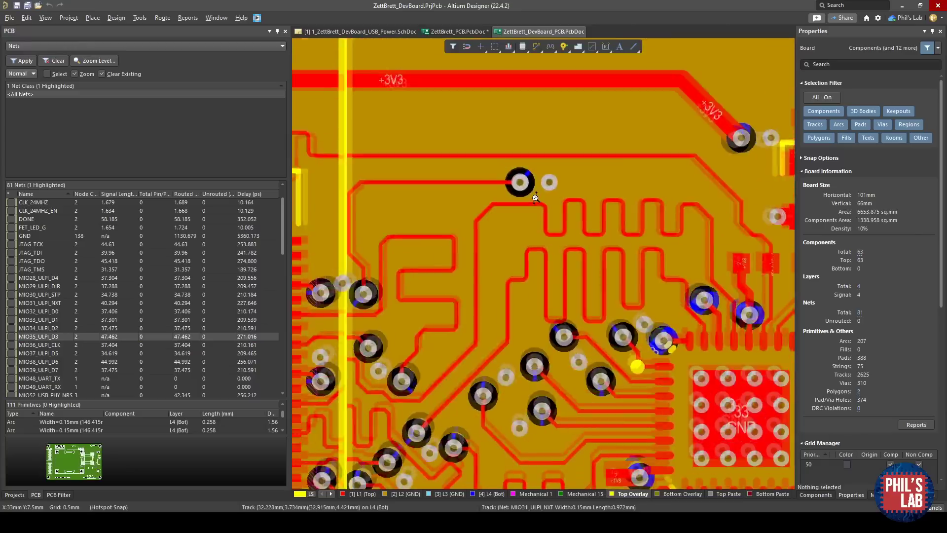
Inspect the tuning accordion on net MIO30_ULPI_STP and start the Interactive Length Tuning command.
click(572, 220)
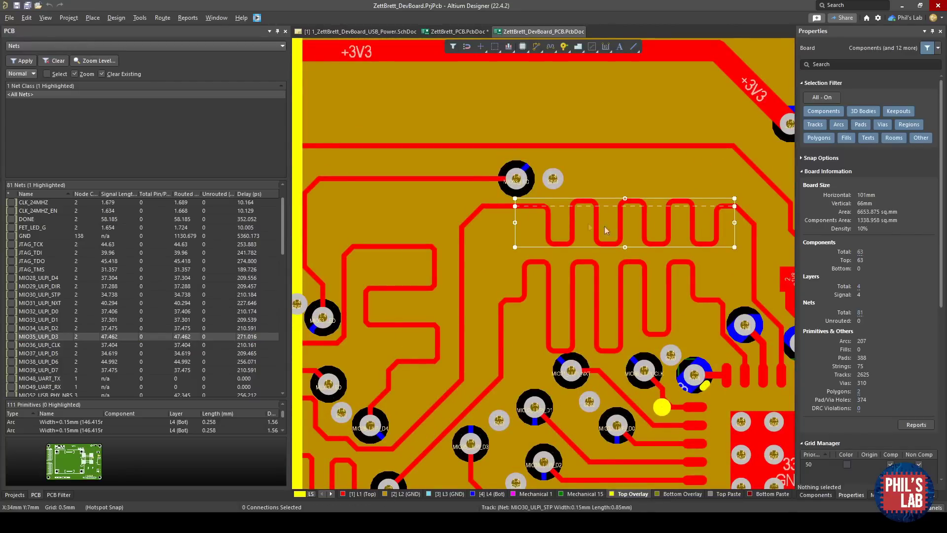
right_drag(566, 198, 514, 193)
click(162, 18)
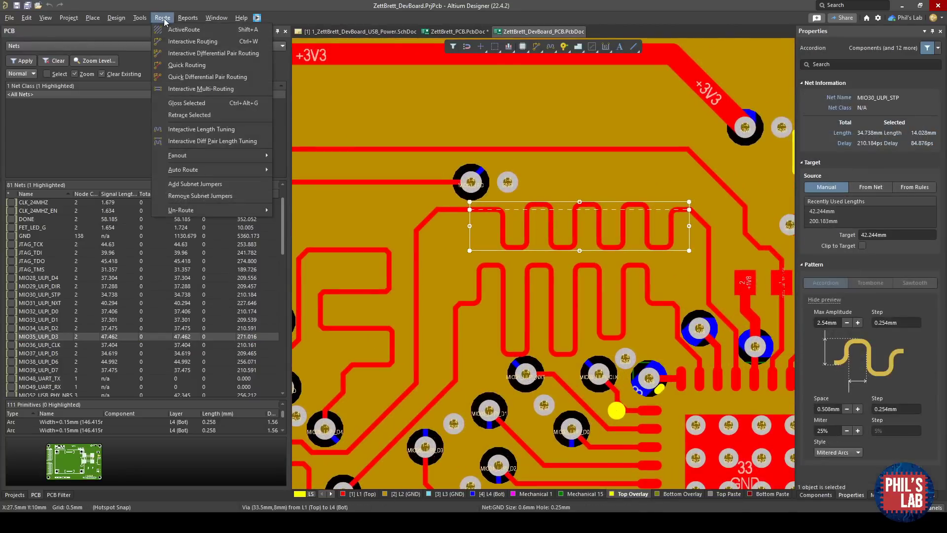
click(205, 129)
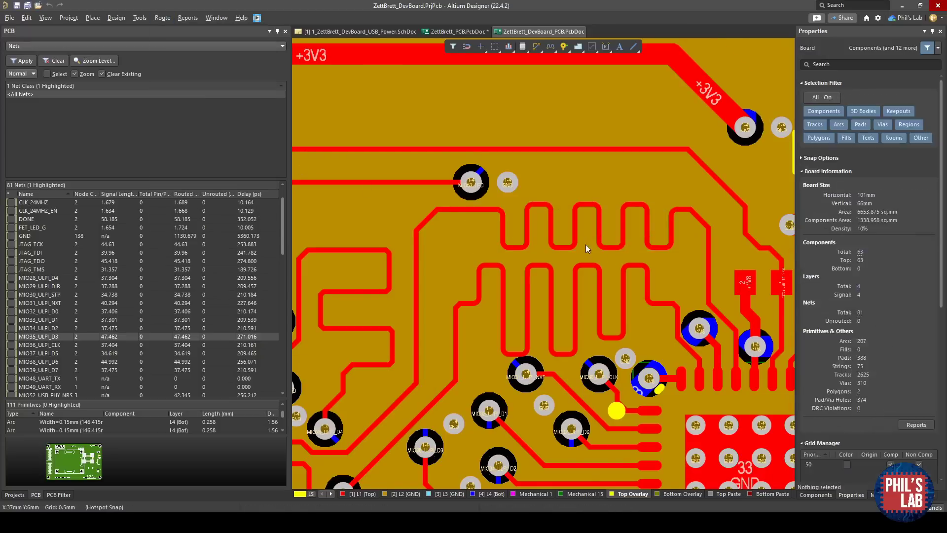
Try to lengthen net MIO30_ULPI_STP to about 35.01 mm by increasing the height of its tuning accordion.
click(585, 244)
ctrl+scroll(580, 209, up, 1)
mouse_move(580, 197)
mouse_down()
mouse_move(580, 180)
mouse_move(579, 201)
mouse_up()
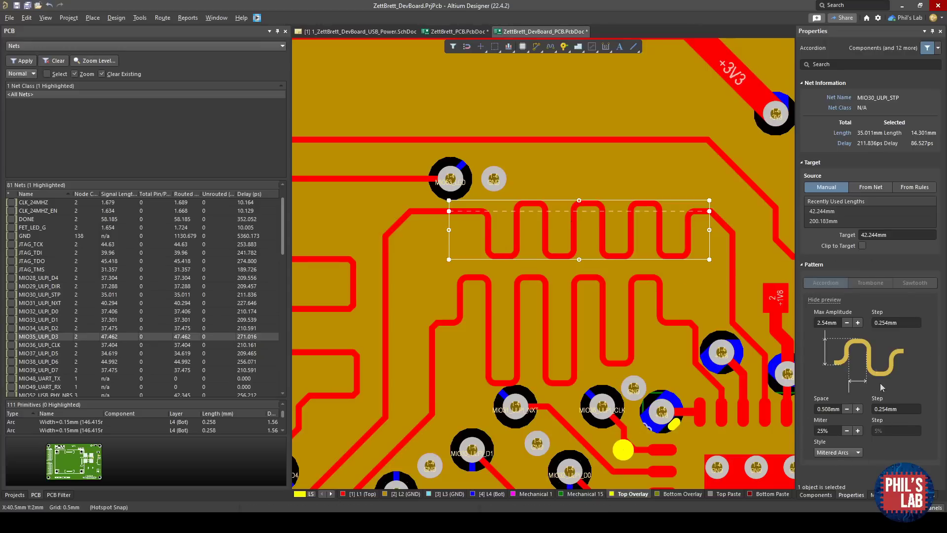
ctrl+scroll(447, 226, down, 2)
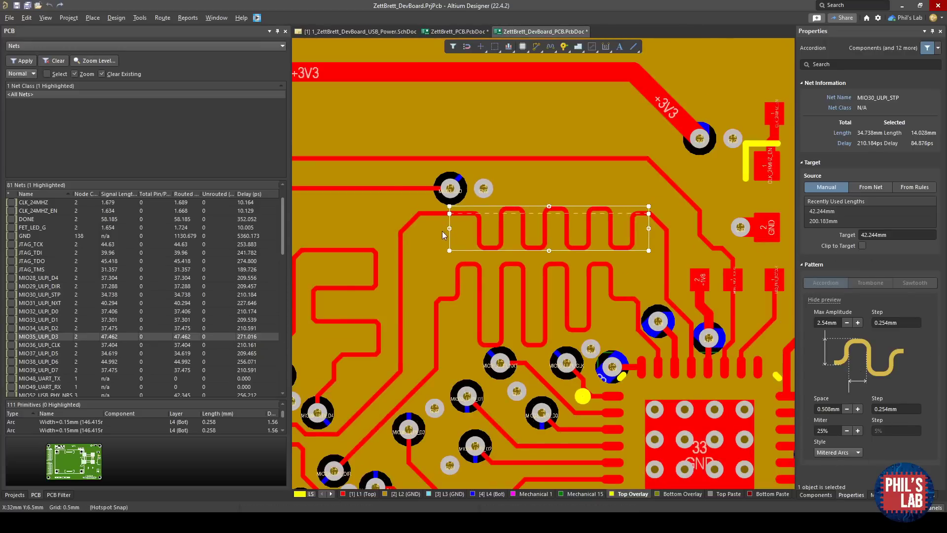
click(512, 252)
ctrl+scroll(511, 253, up, 4)
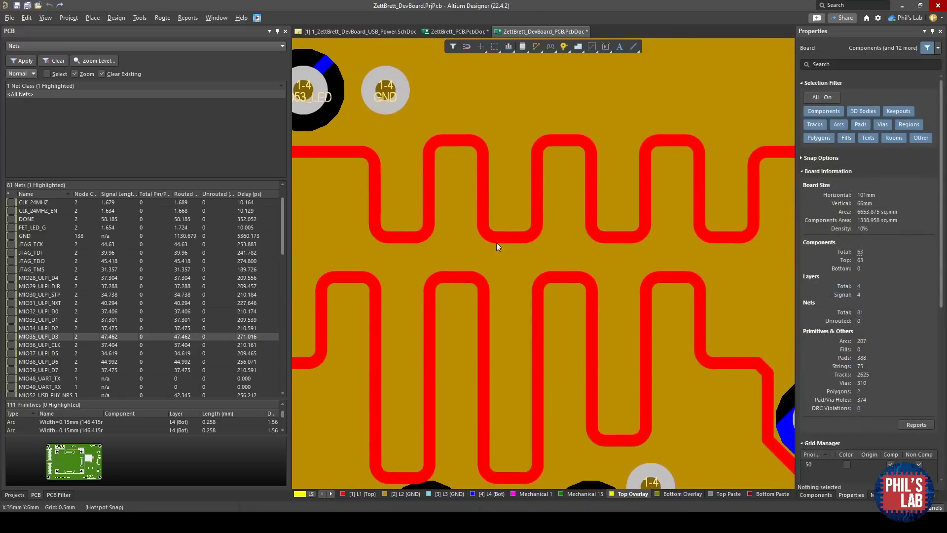
scroll(490, 275, down, 2)
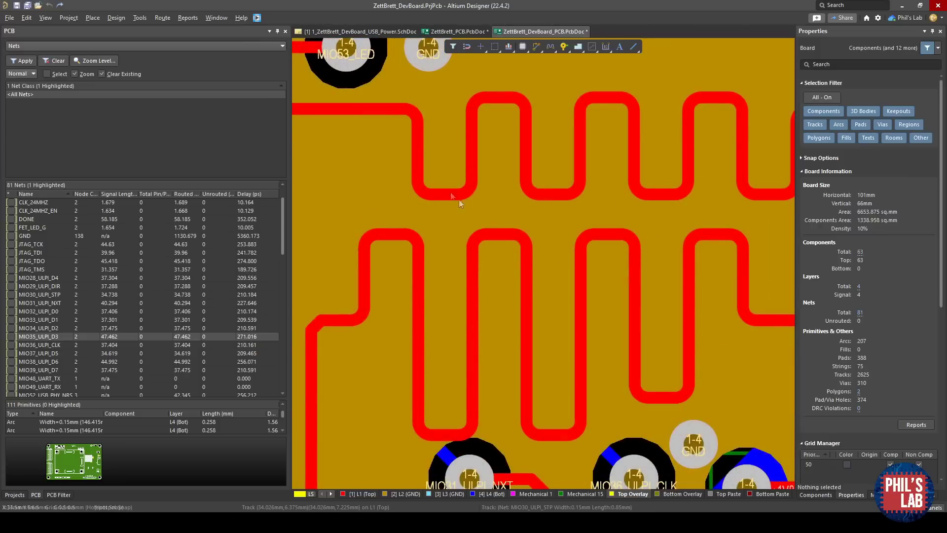
ctrl+scroll(448, 208, down, 3)
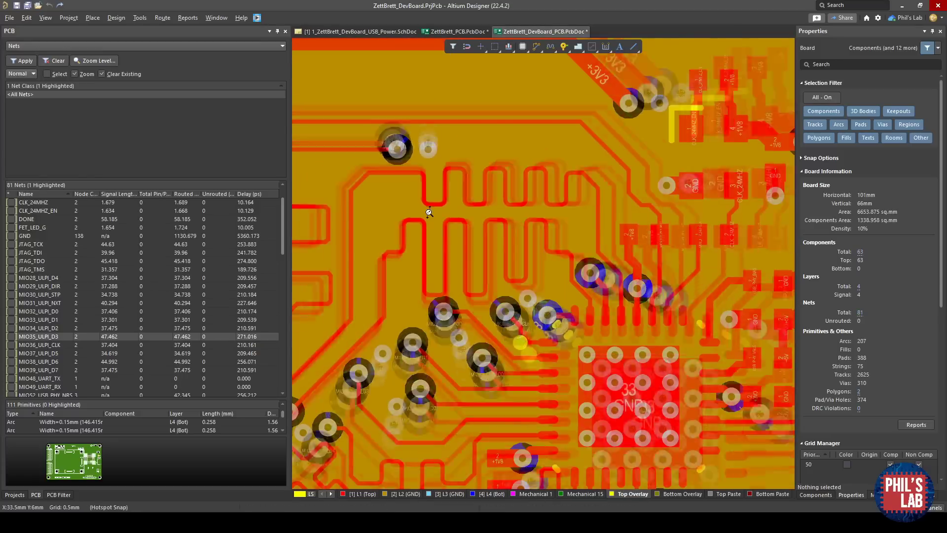
right_drag(435, 298, 502, 346)
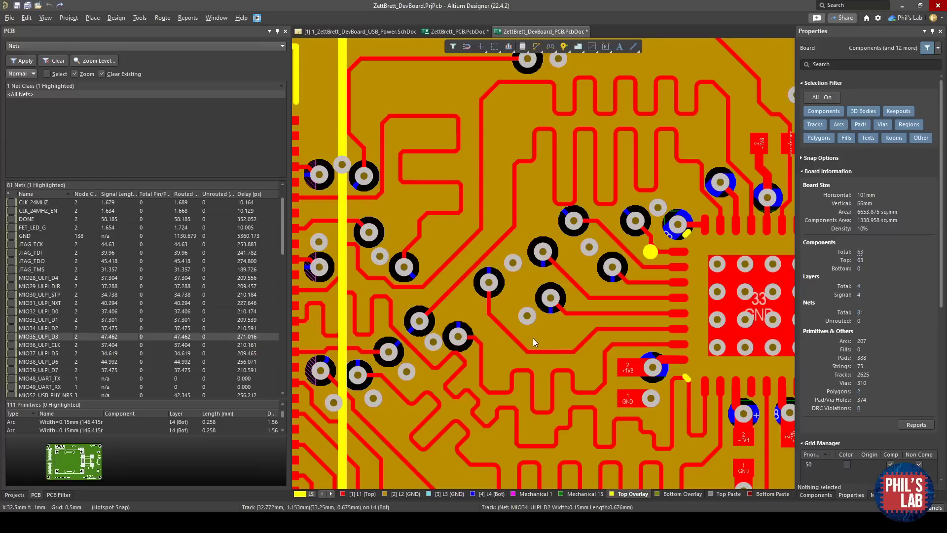
ctrl+scroll(533, 339, down, 3)
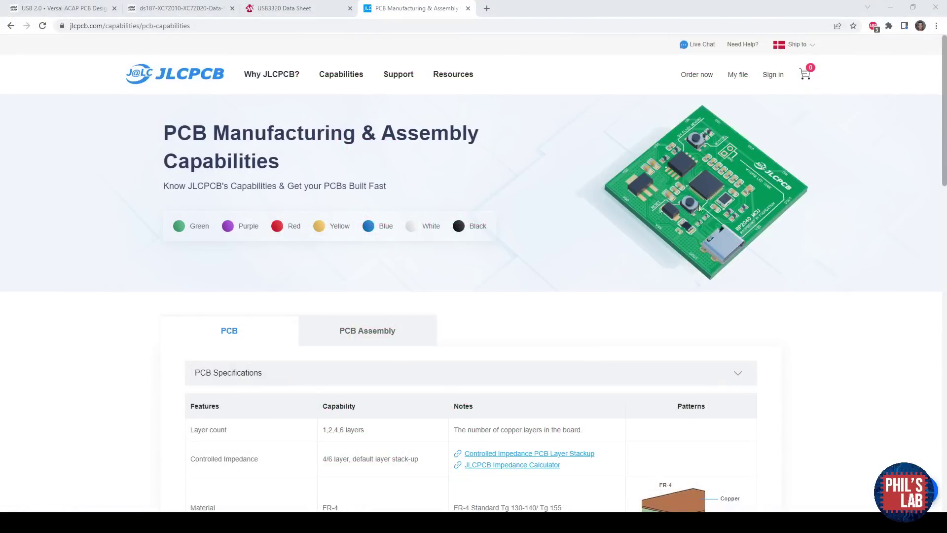
Open the JLCPCB Impedance Calculator from the capabilities page and calculate the 4-layer, single-ended outer-layer trace width for 50 ohm.
ctrl+click(503, 465)
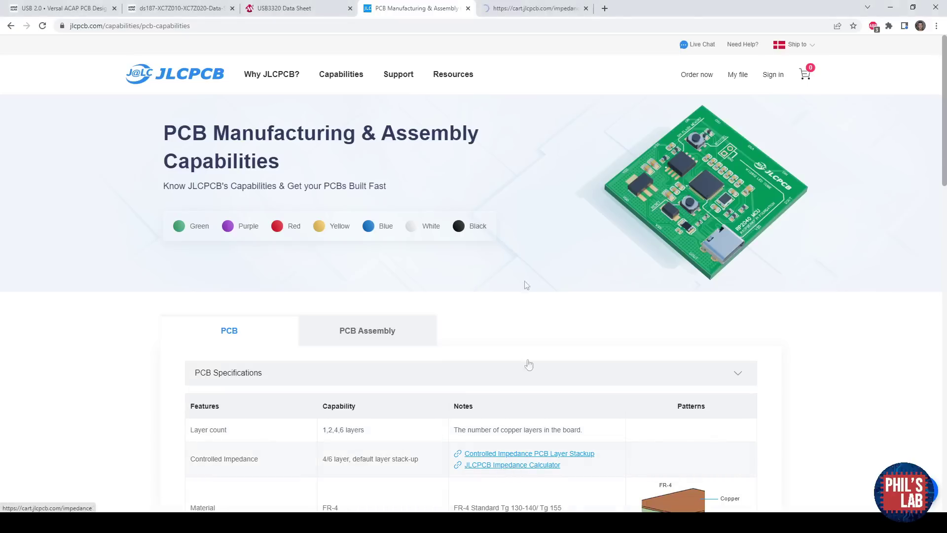
click(523, 8)
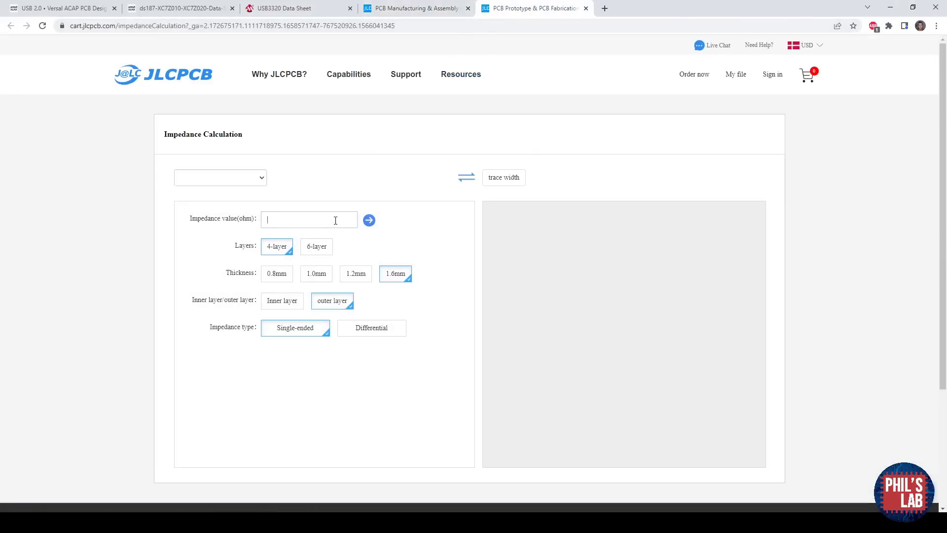
click(336, 222)
text(50)
click(369, 221)
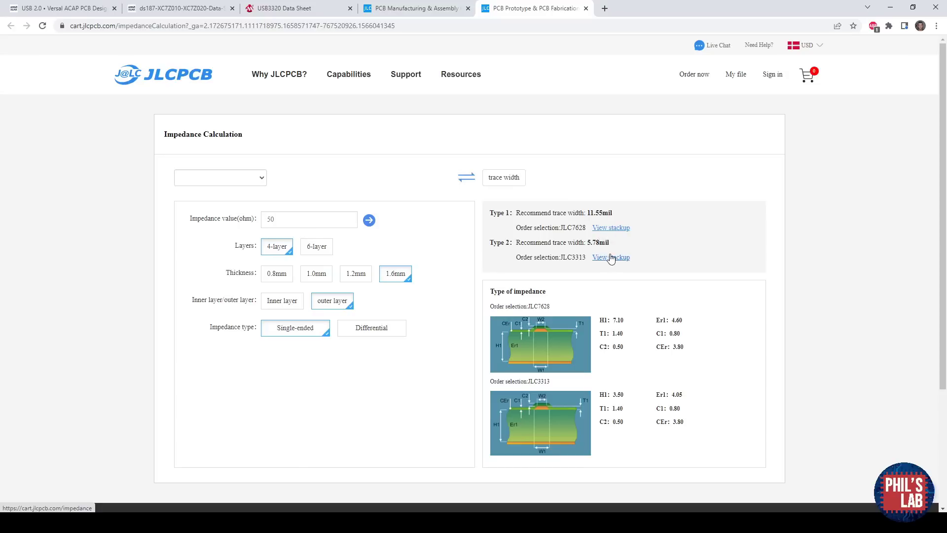
Compare the JLC7628 and JLC3313 stackup results, check the recommended trace width for JLC3313, and return to Altium Designer.
drag(550, 306, 528, 307)
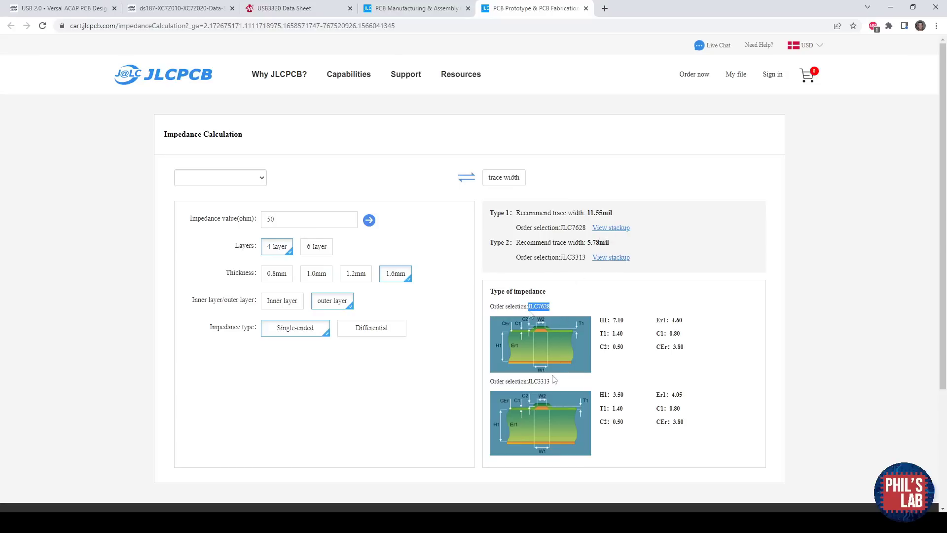
drag(550, 382, 528, 382)
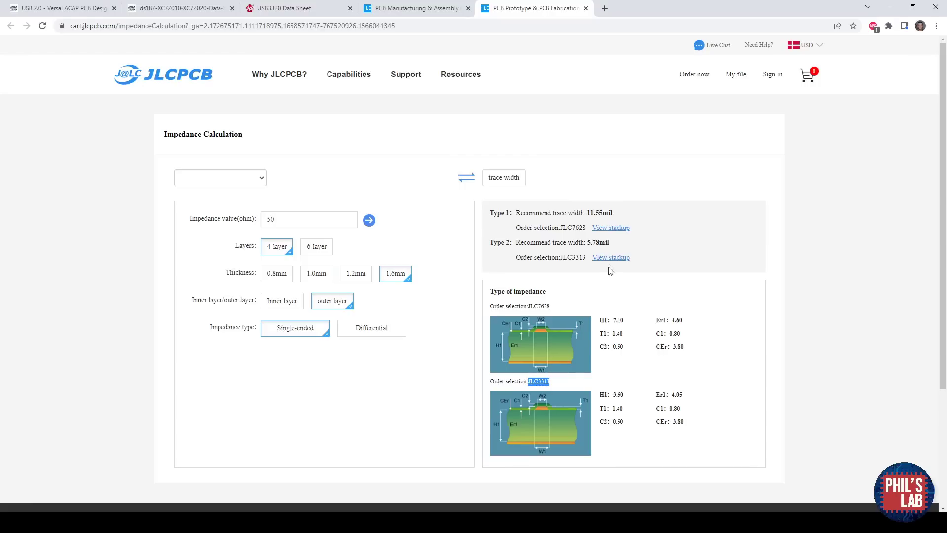
drag(613, 242, 588, 247)
click(460, 25)
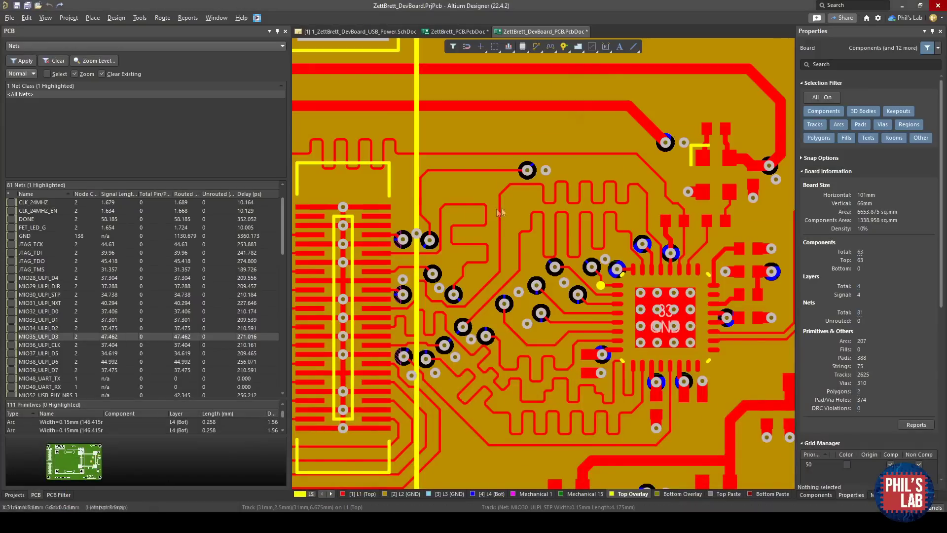
Check the width, length and delay of the long straight track segment on net MIO30_ULPI_STP.
ctrl+scroll(501, 212, up, 4)
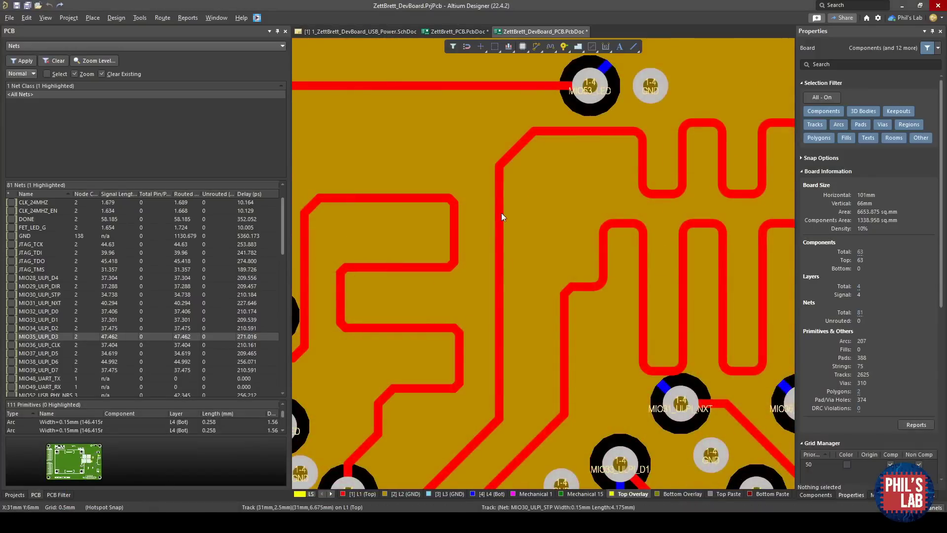
click(500, 214)
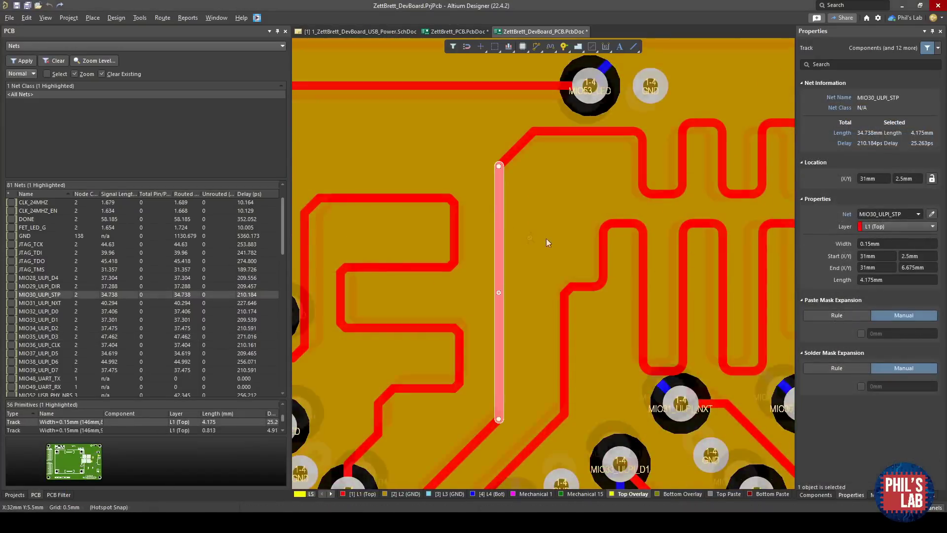
ctrl+scroll(538, 239, down, 5)
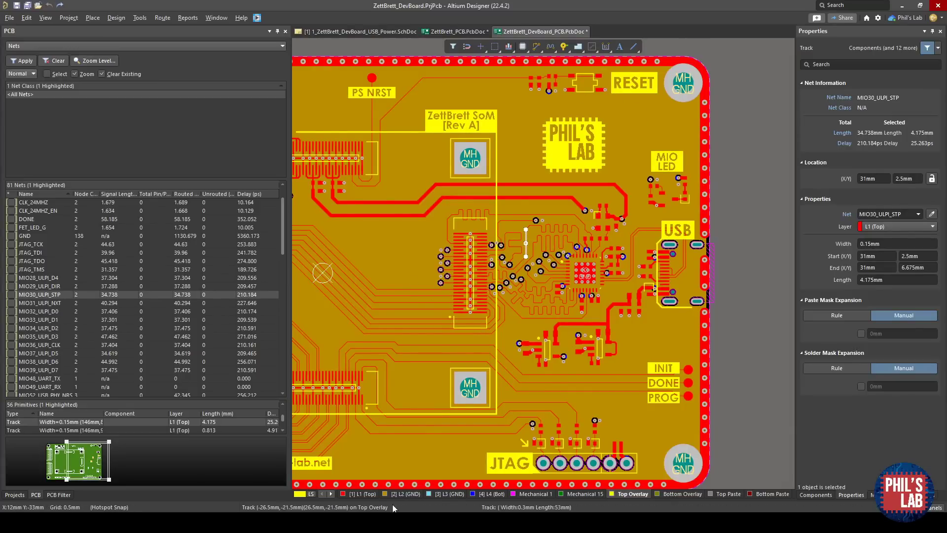
Switch between the L1 (Top) and L2 (GND) layers, leave L1 (Top) active, and clear the track selection.
click(363, 494)
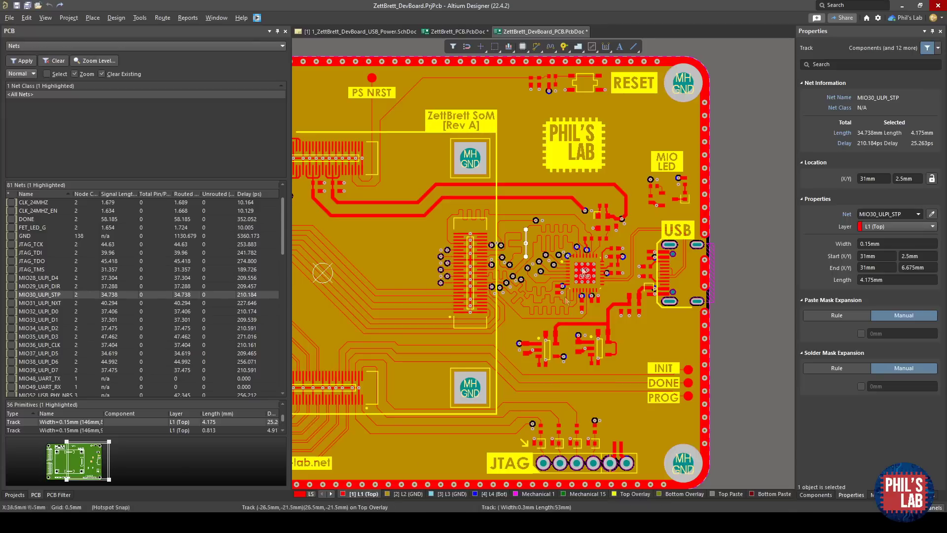
click(410, 494)
click(371, 494)
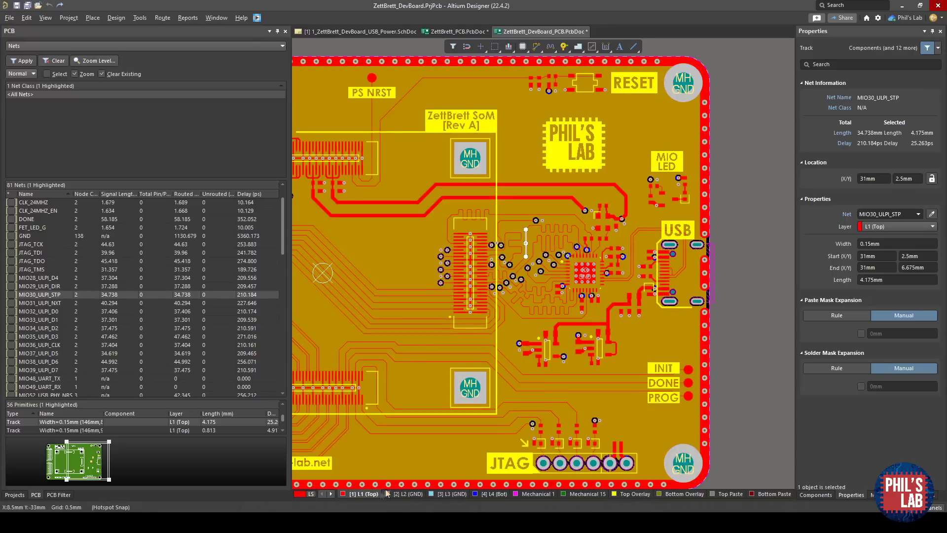
right_drag(433, 451, 465, 444)
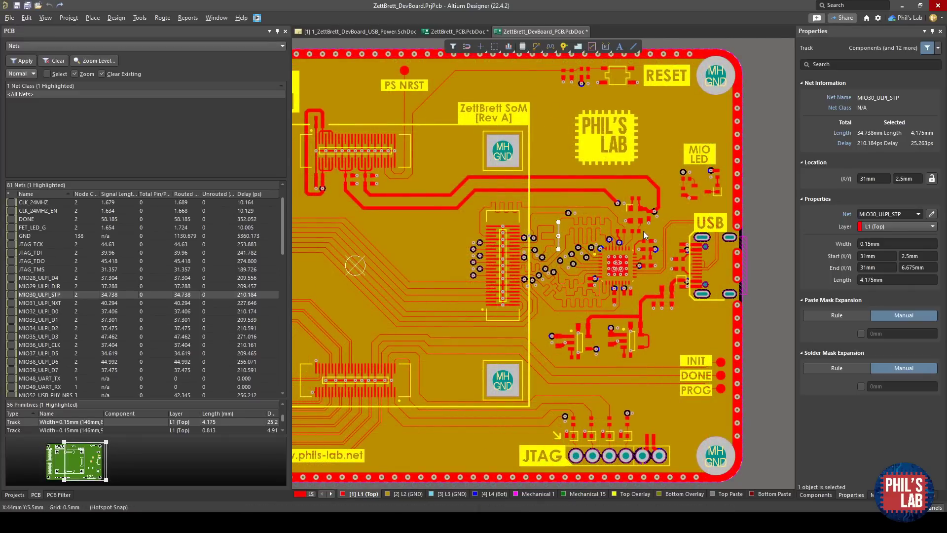
click(644, 309)
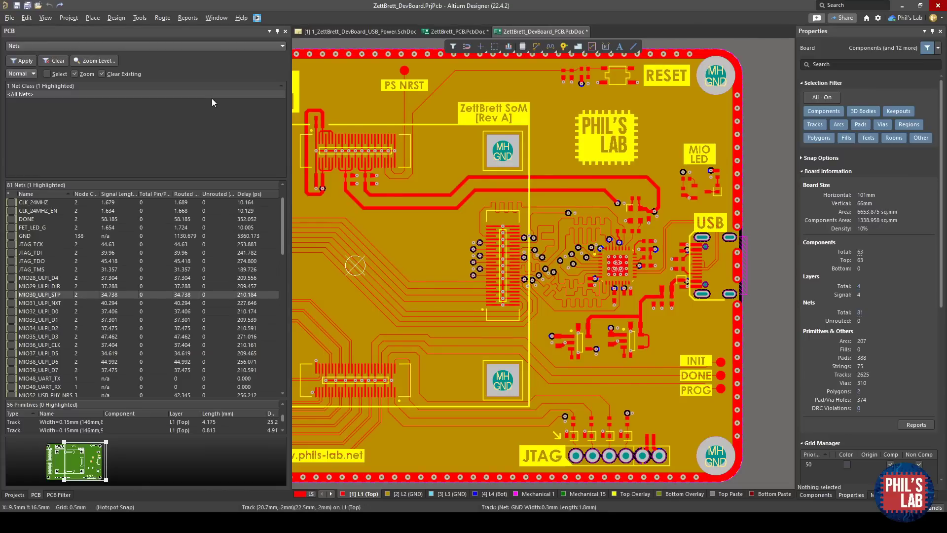
Open the dev board's Layer Stack Manager and look up the 1.6 mm, 4-layer JLC3313 stackup on JLCPCB's controlled-impedance page.
click(116, 19)
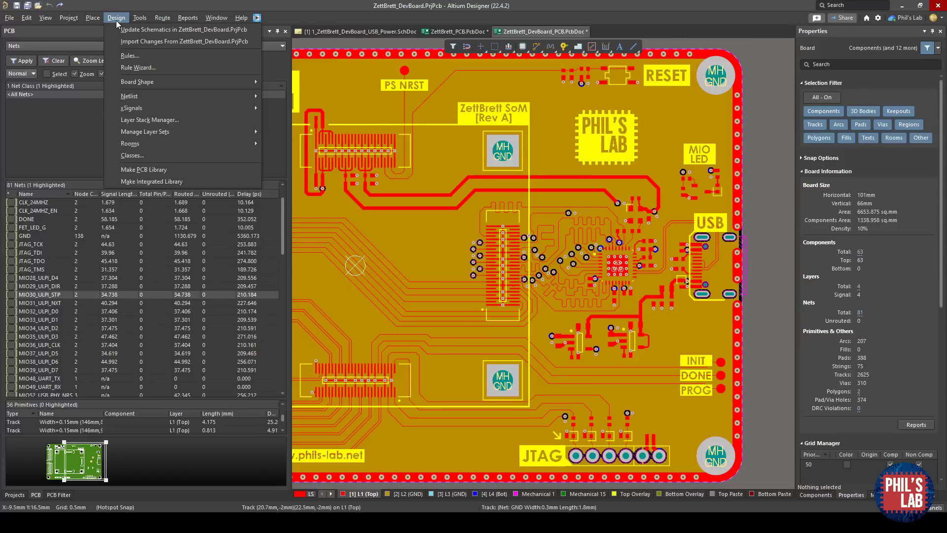
click(139, 116)
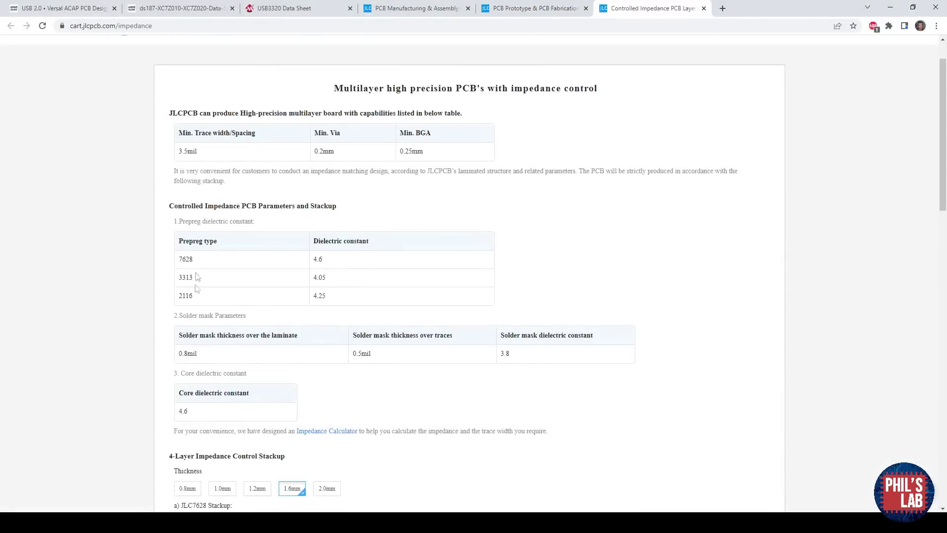
scroll(247, 296, down, 9)
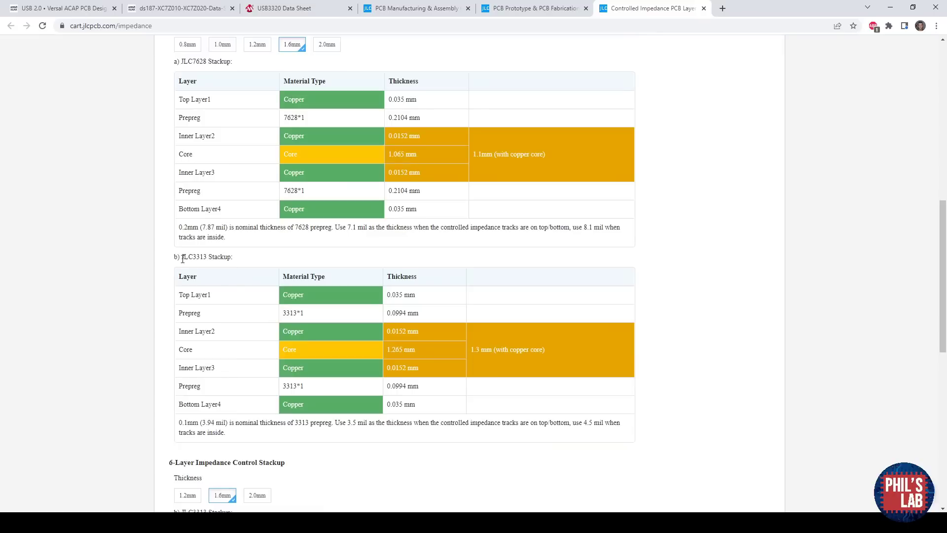
drag(182, 260, 246, 264)
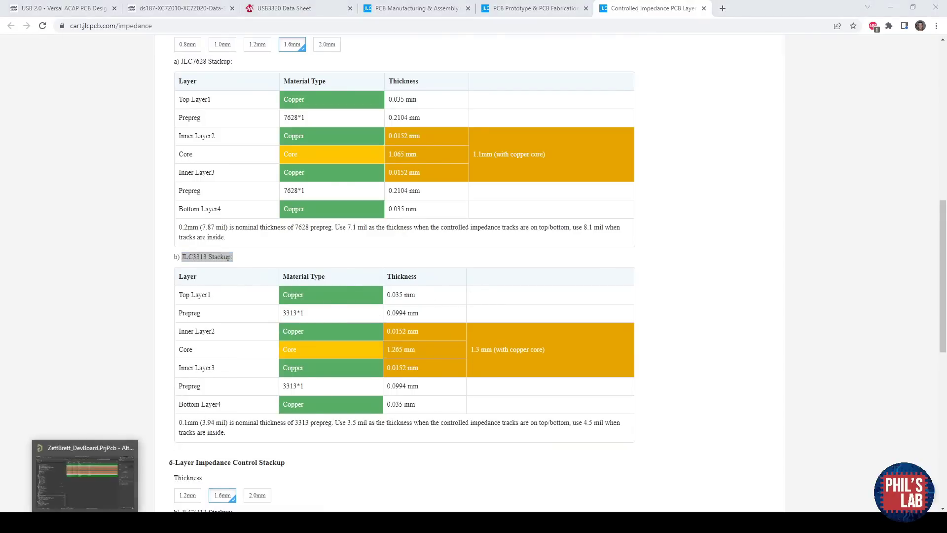
Return to Altium Designer's layer stackup and view the S50 (SE50) single-ended impedance profile.
click(86, 473)
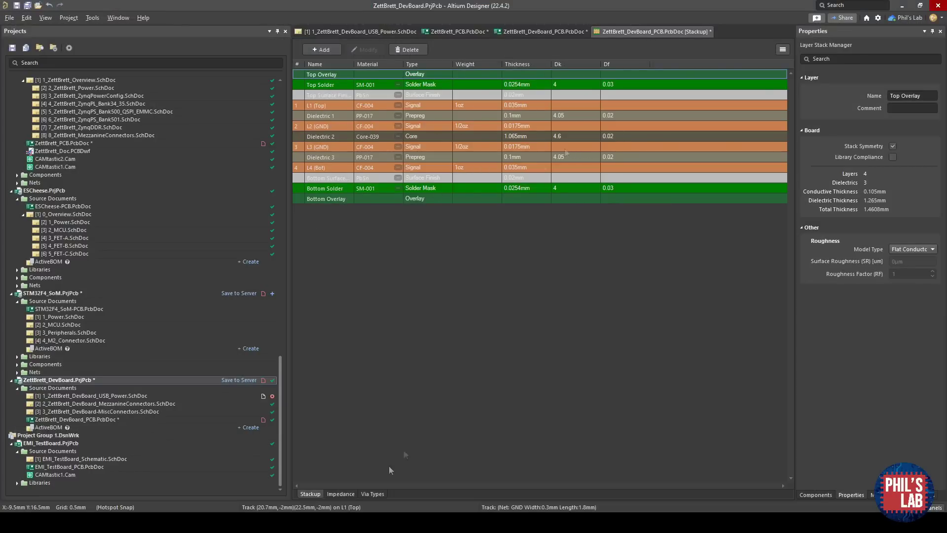
click(336, 495)
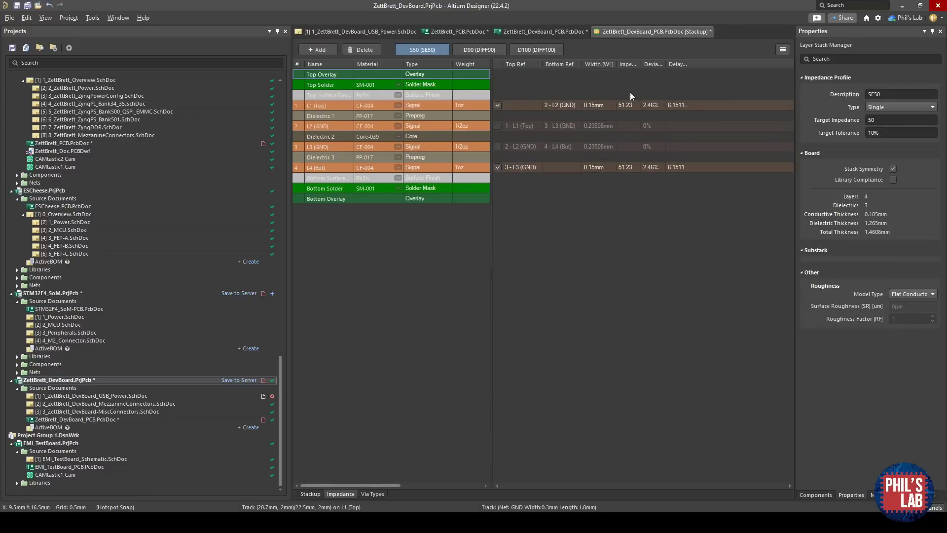